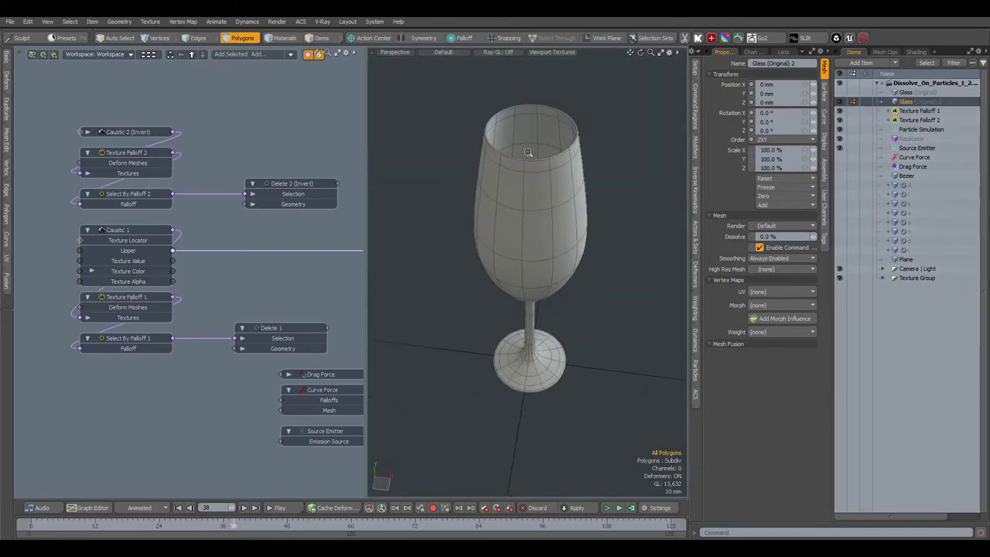
- Turn off the glass mesh's subdivision display and delete the loop of polygons forming the top rim
scroll(531, 155, up, 6)
key(Tab)
click(550, 158)
double_click(515, 160)
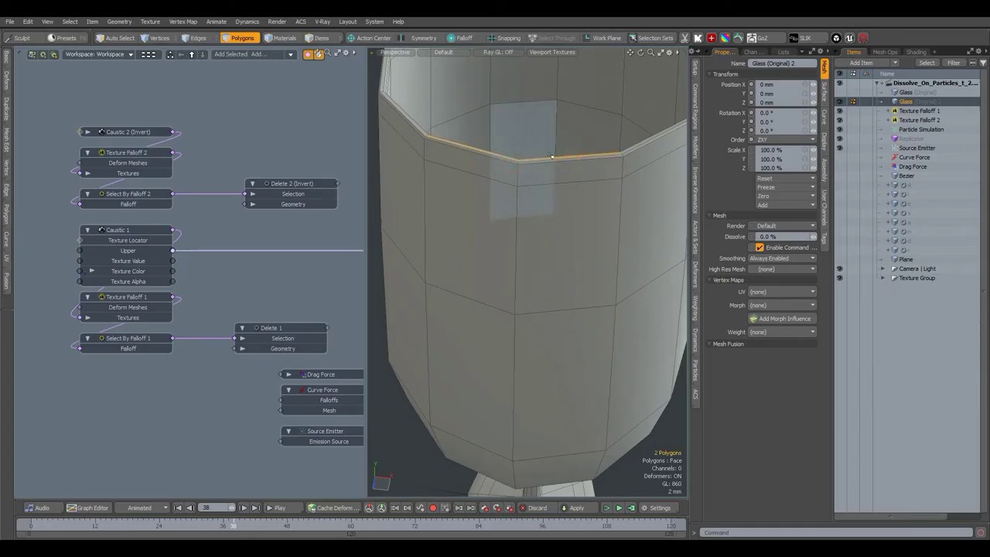
key(Delete)
- Delete the loop of polygons around the outer edge of the glass's base
alt+drag(544, 402, 539, 349)
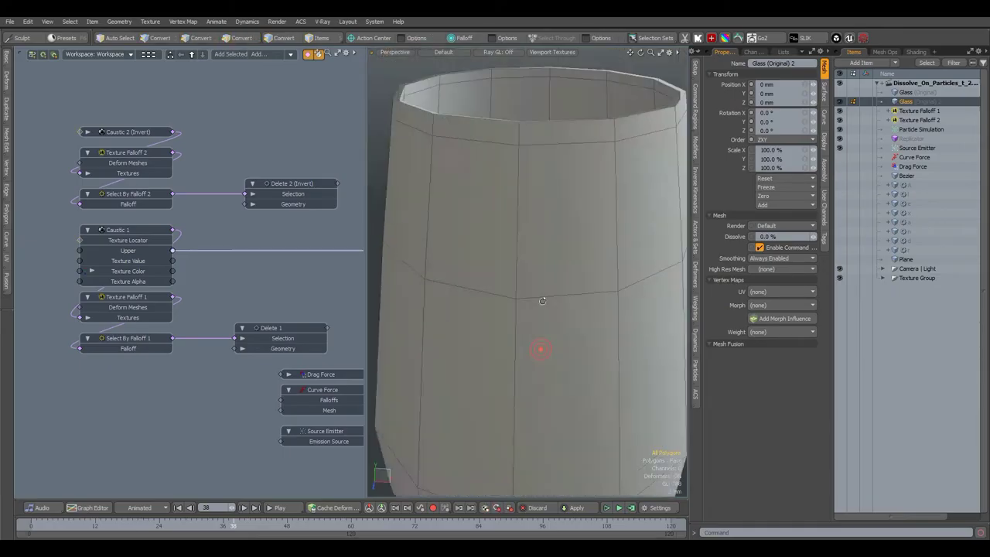
alt+shift+drag(562, 459, 563, 140)
mouse_move(553, 371)
alt+mouse_down()
mouse_move(546, 418)
mouse_move(579, 422)
alt+mouse_up()
scroll(547, 427, down, 2)
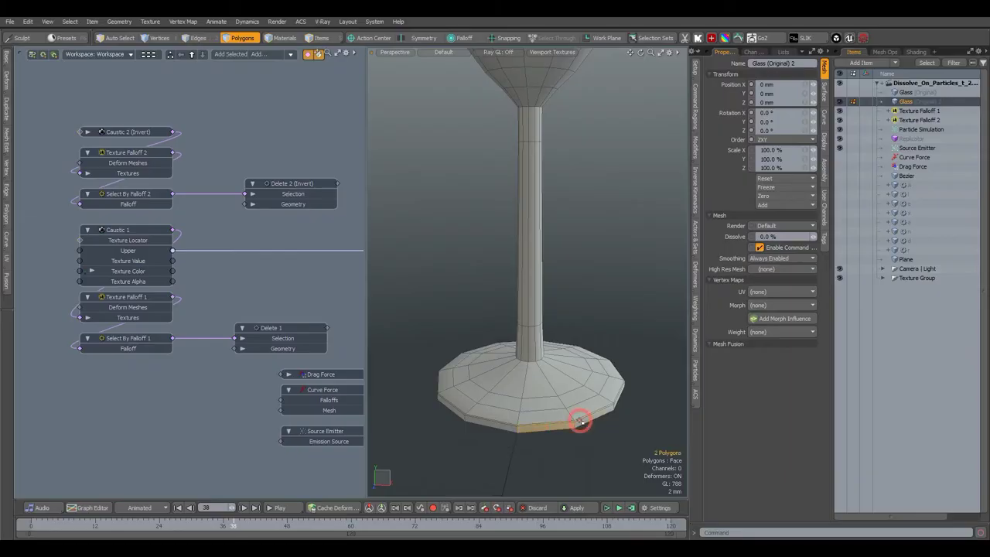
key(l)
key(shift+Up)
key(Delete)
key(a)
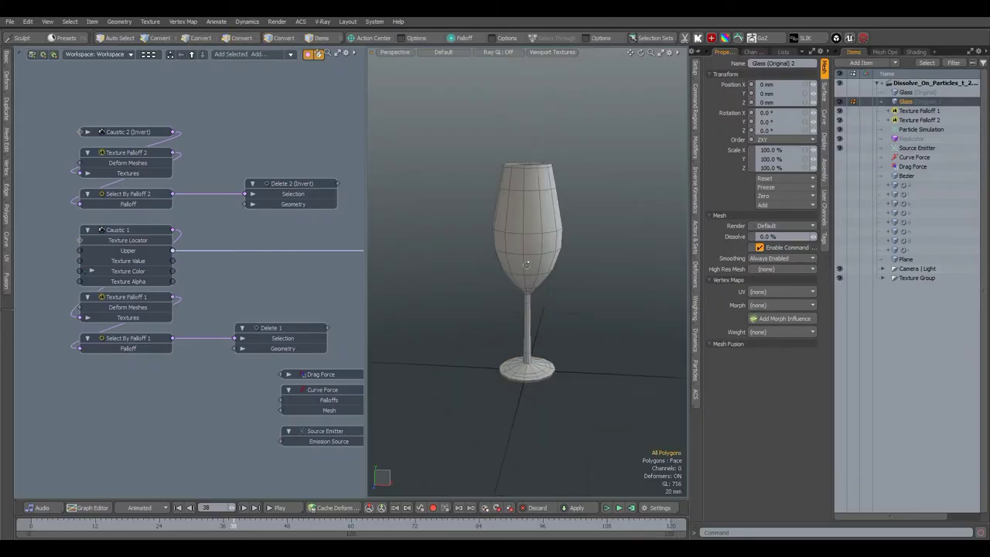
- Restore subdivision on the glass and run Automatic Retopology with a relative polygon target count of 2000%
alt+drag(526, 260, 533, 293)
ctrl+alt+drag(534, 263, 573, 195)
key(Tab)
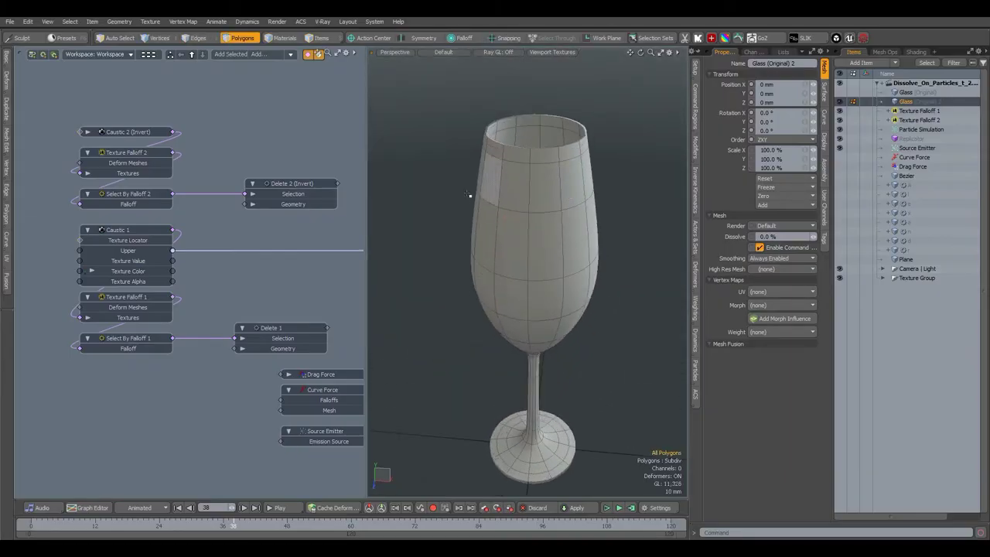
click(8, 139)
click(68, 255)
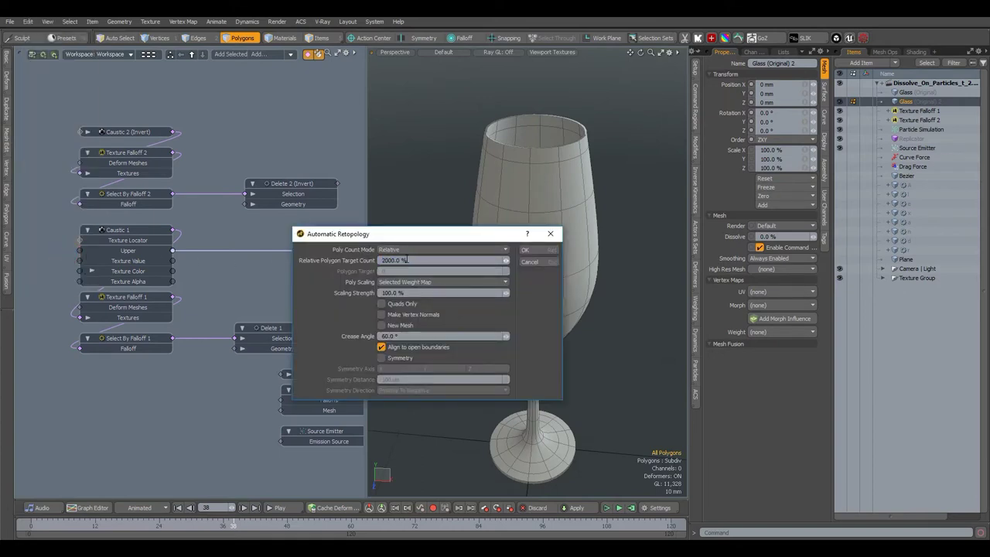
drag(403, 260, 379, 264)
click(531, 251)
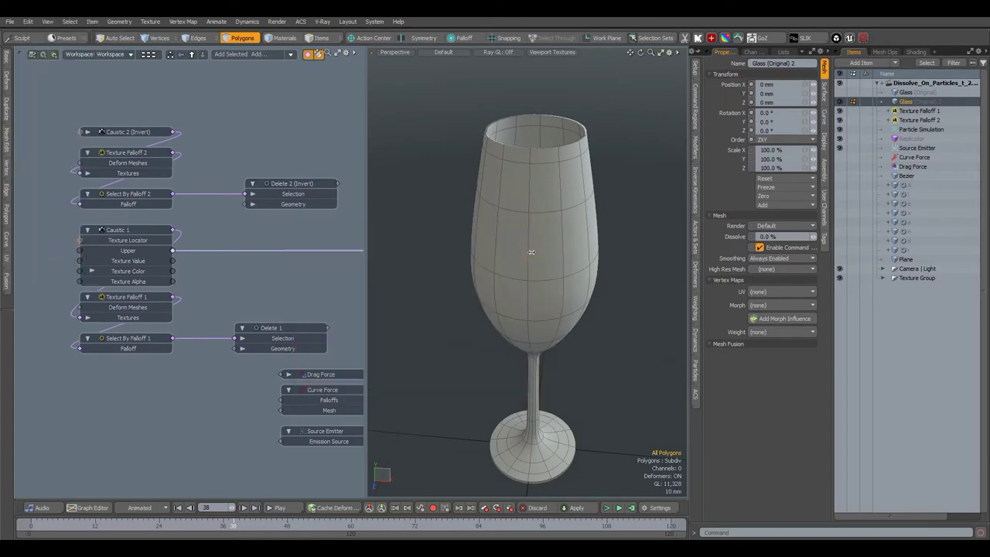
- Select the inner and outer edge loops at the glass's open rim and bridge them
scroll(501, 149, up, 5)
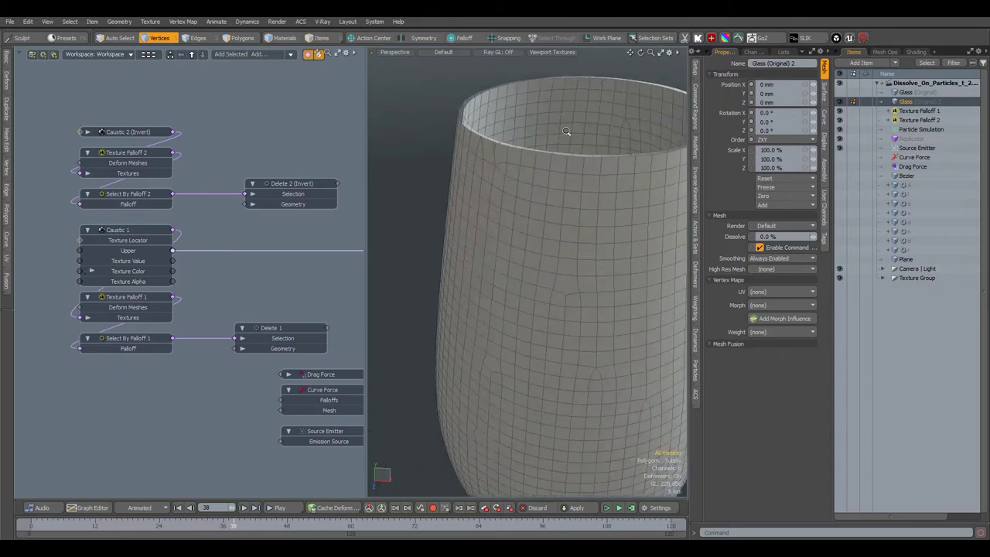
alt+drag(567, 132, 540, 197)
key(2)
double_click(531, 222)
shift+double_click(533, 219)
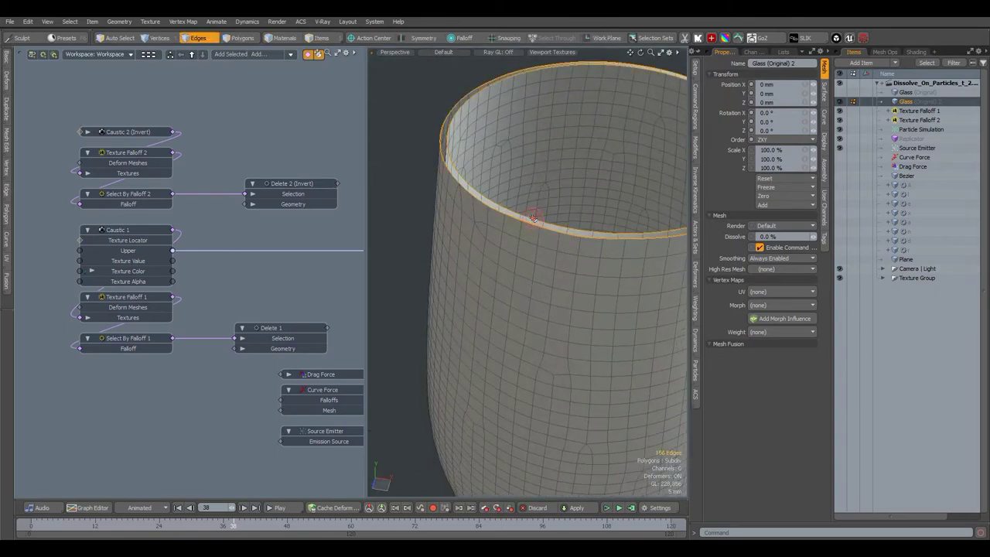
click(7, 109)
drag(62, 22, 246, 135)
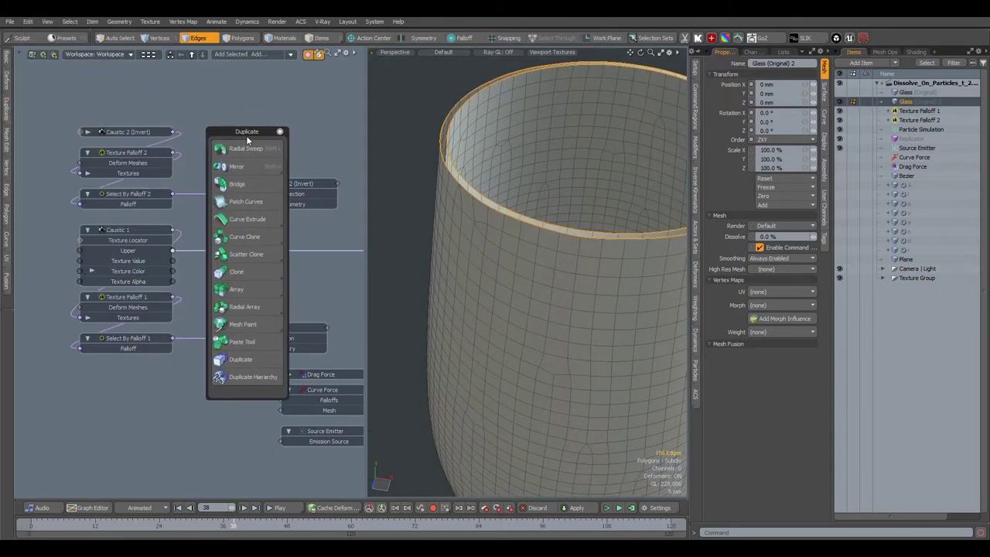
click(236, 183)
click(408, 201)
alt+drag(410, 203, 411, 221)
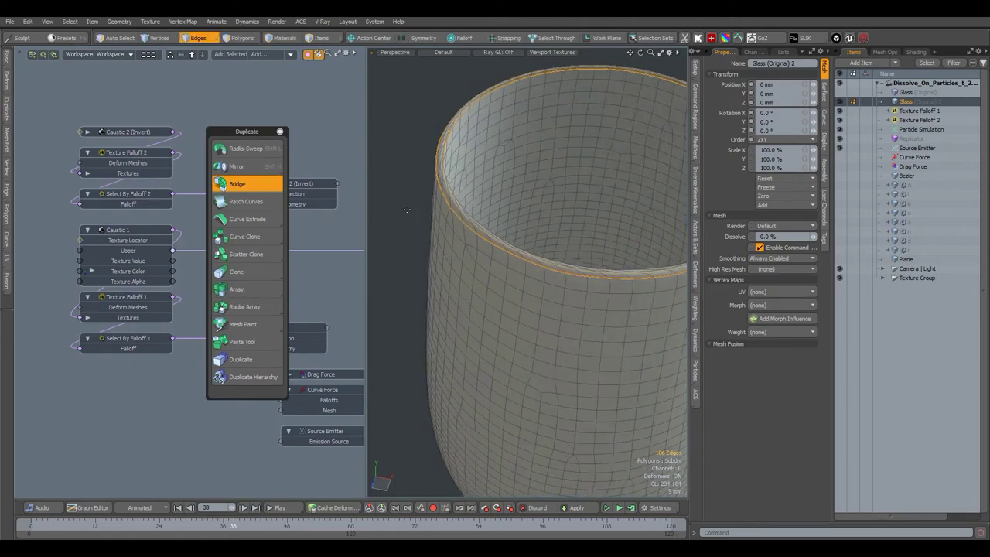
key(space)
click(410, 205)
- Select the upper and lower open edge loops around the glass's base and bridge them
alt+shift+drag(502, 464, 553, 255)
alt+drag(570, 382, 513, 371)
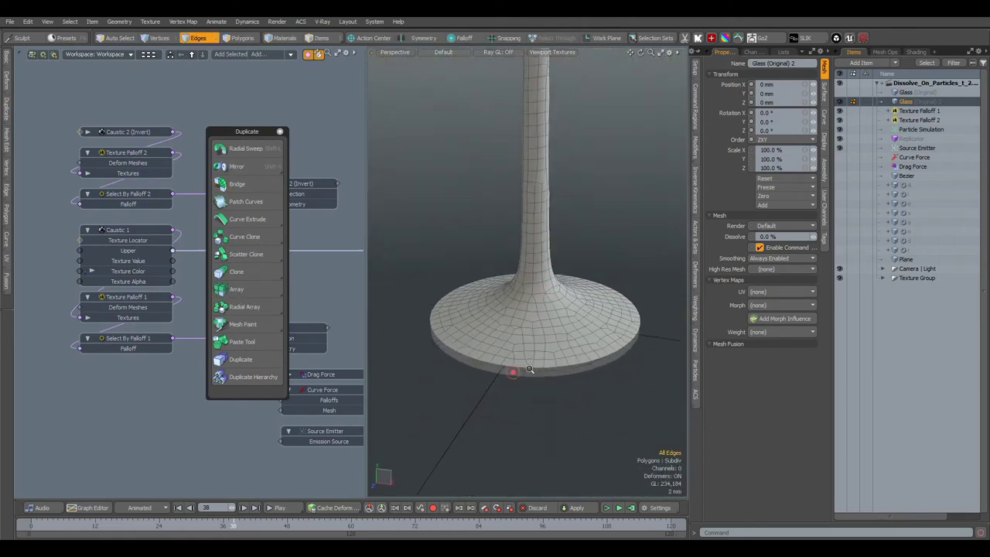
scroll(518, 369, up, 2)
click(528, 364)
double_click(528, 364)
shift+double_click(532, 379)
click(244, 187)
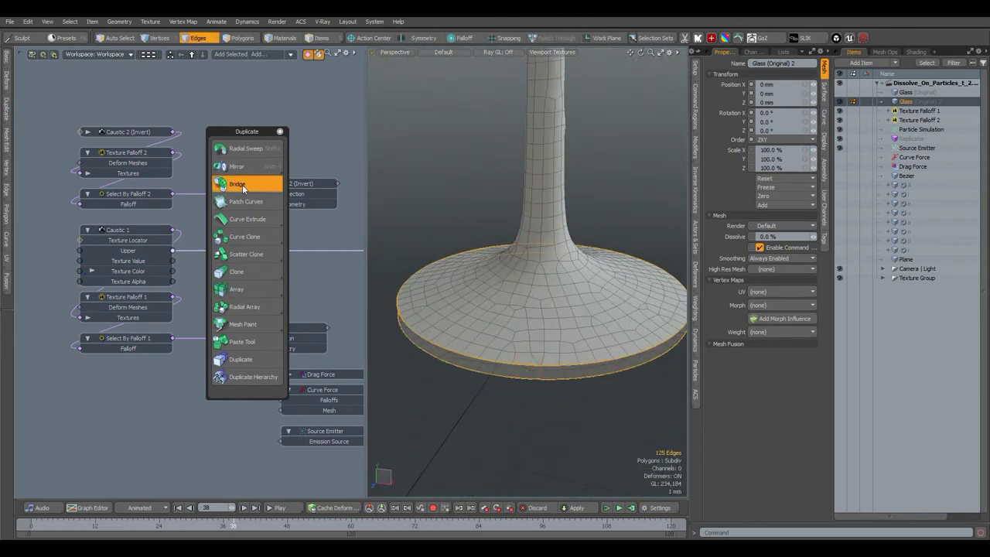
click(429, 232)
key(space)
click(434, 229)
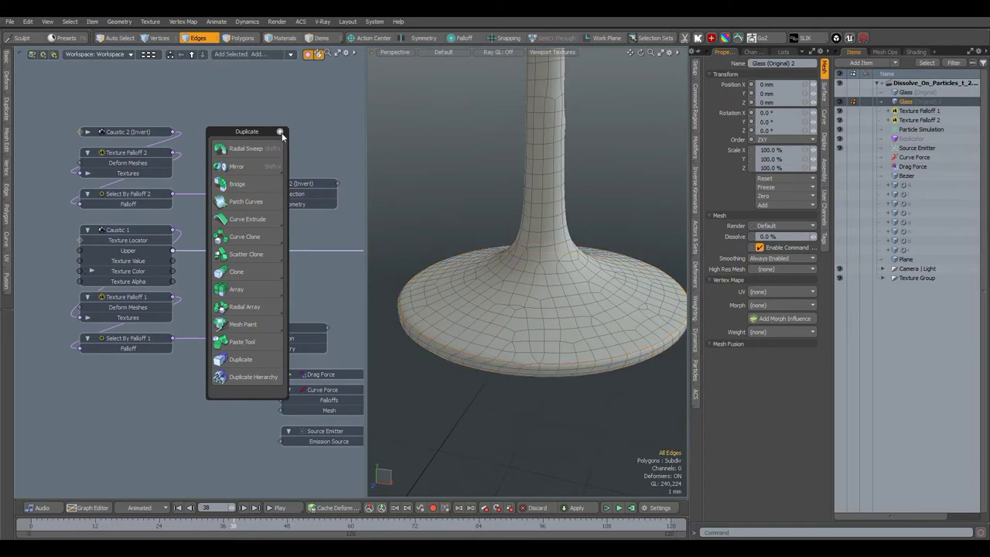
click(280, 132)
key(a)
scroll(559, 191, up, 3)
- Copy all the glass's vertices and paste them into a new mesh item named Vertex
key(1)
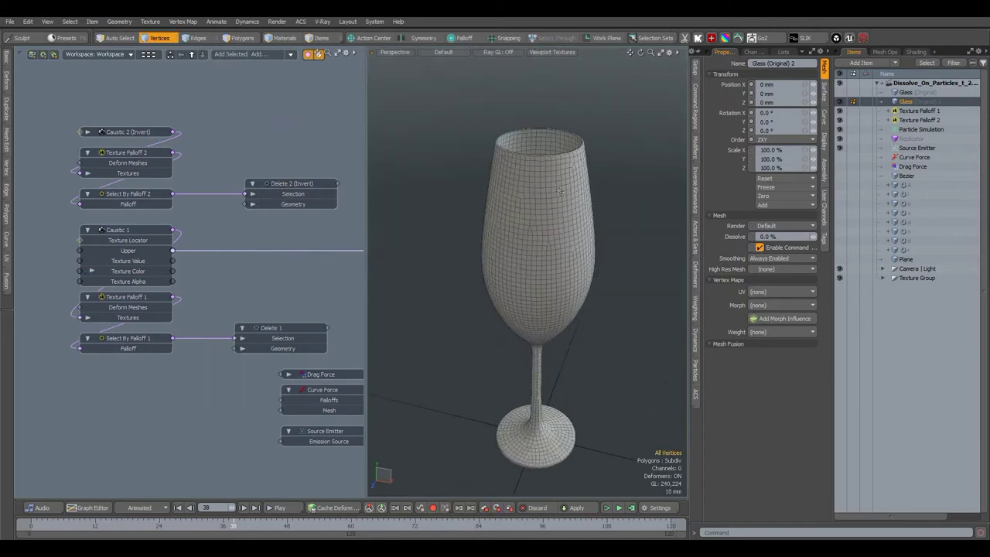
mouse_move(619, 121)
right_down()
mouse_move(479, 484)
mouse_move(618, 448)
right_up()
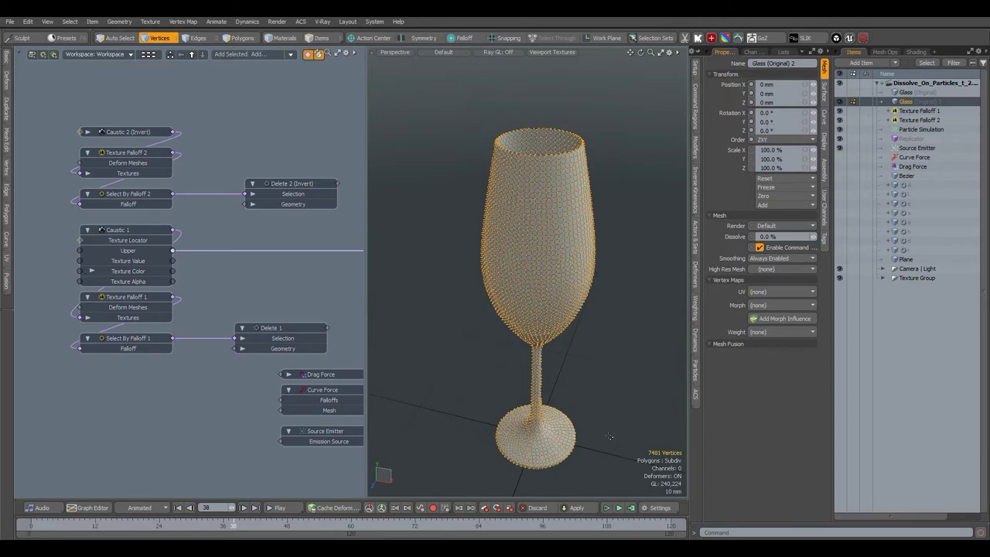
click(27, 21)
click(44, 65)
key(n)
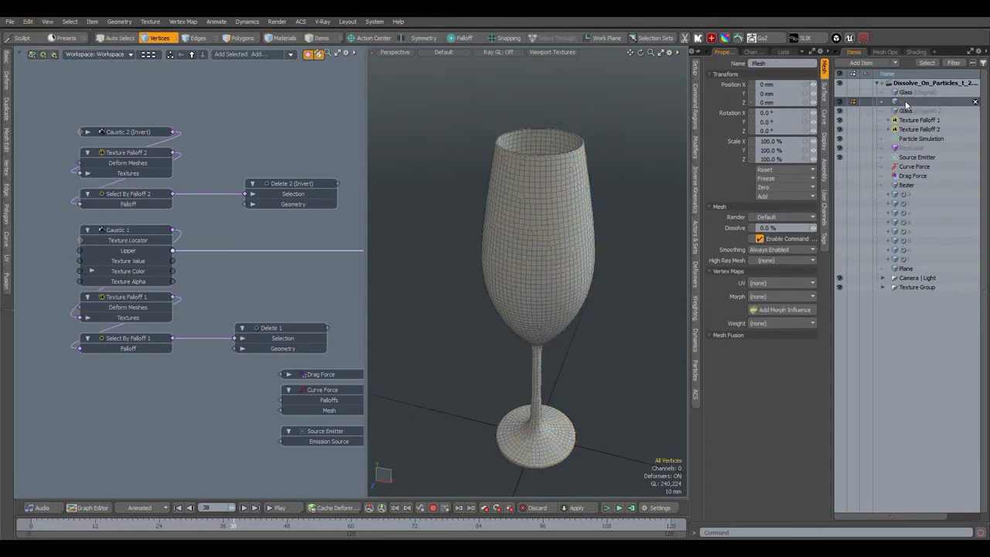
key(ctrl+v)
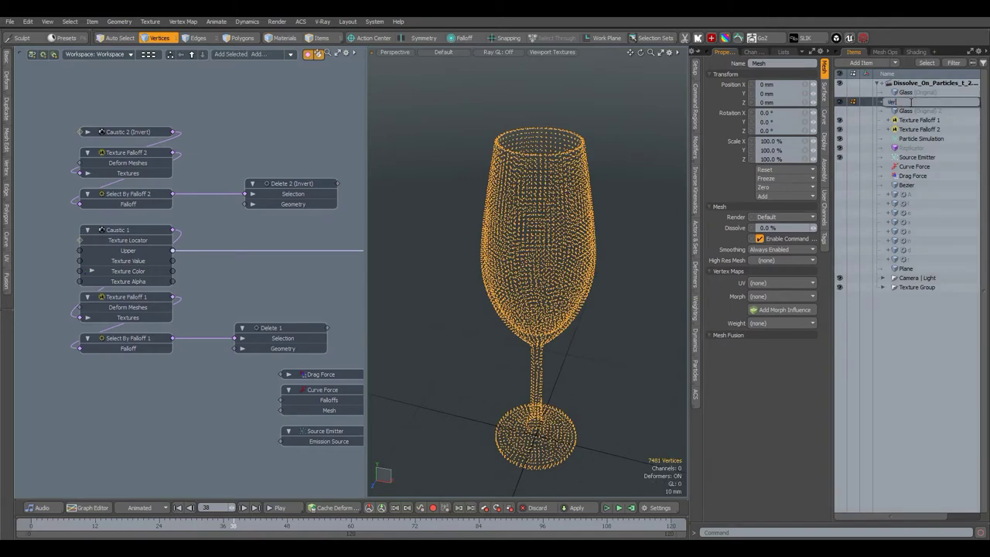
- Rename the retopologized glass mesh to Glass (Retopo)
click(909, 111)
double_click(919, 112)
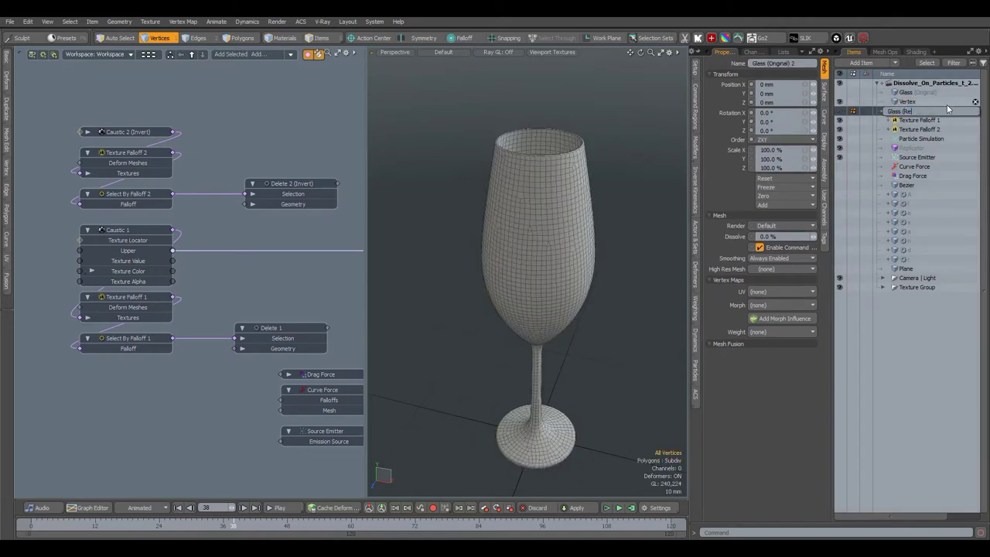
text((Retopo))
key(Return)
- Display the Vertex mesh's points in the viewport and add the Vertex mesh to the schematic below Select By Falloff 1
click(947, 102)
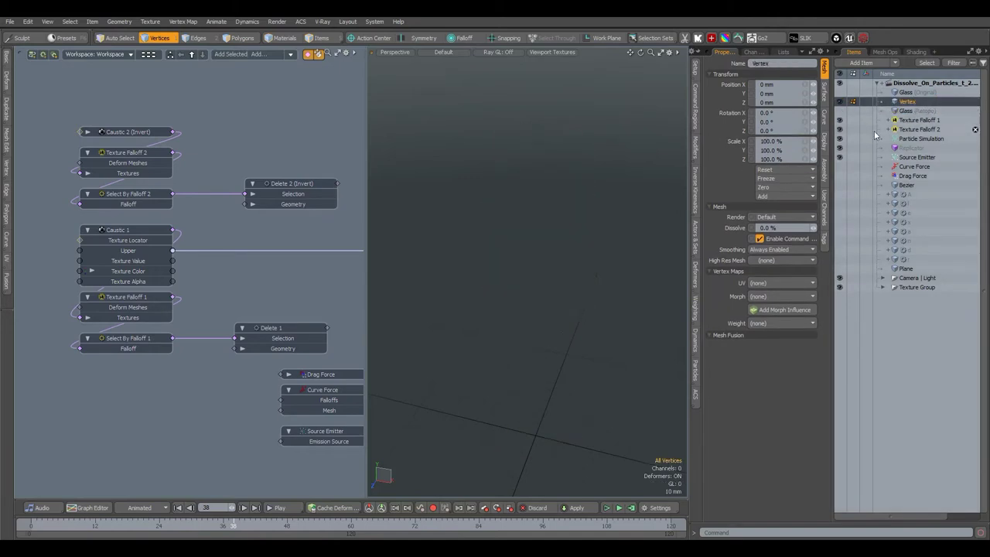
key(ctrl+3)
click(608, 307)
alt+drag(607, 307, 638, 153)
right_drag(624, 119, 611, 254)
click(612, 254)
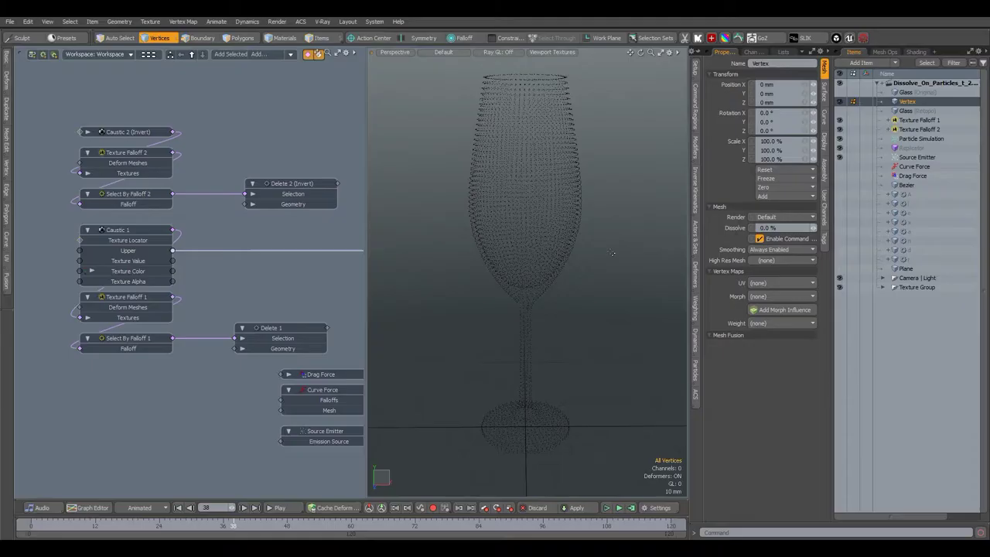
key(ctrl+space)
click(684, 252)
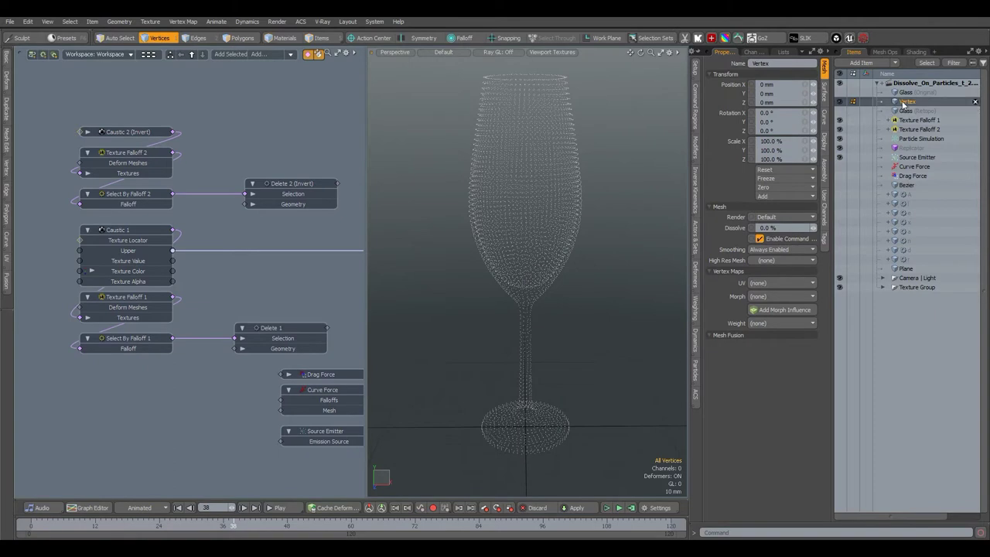
drag(906, 101, 133, 390)
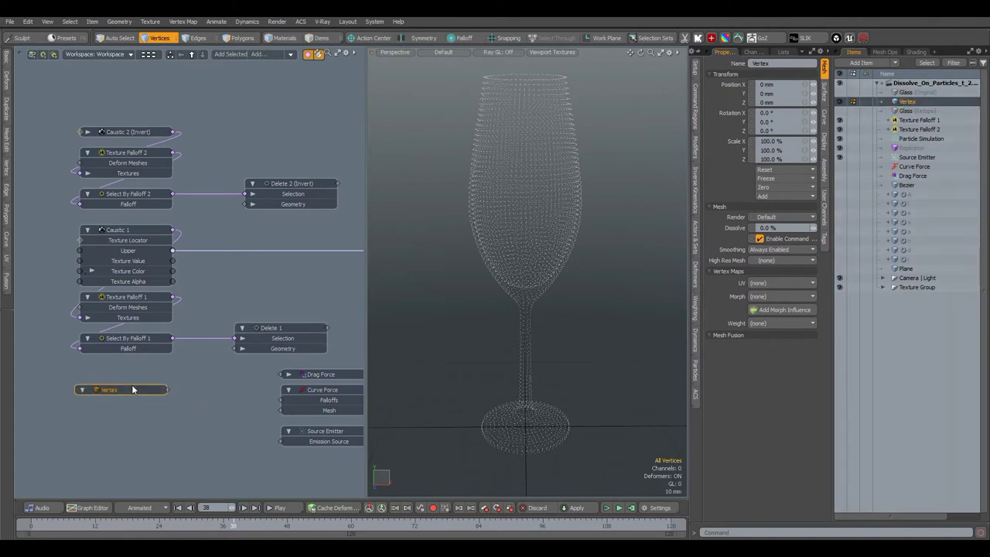
- Look up the Delete, Select By Falloff, Texture Falloff and Caustic nodes used in the Delete 1 chain among the nodes available for the schematic
click(257, 330)
click(276, 58)
text(dele)
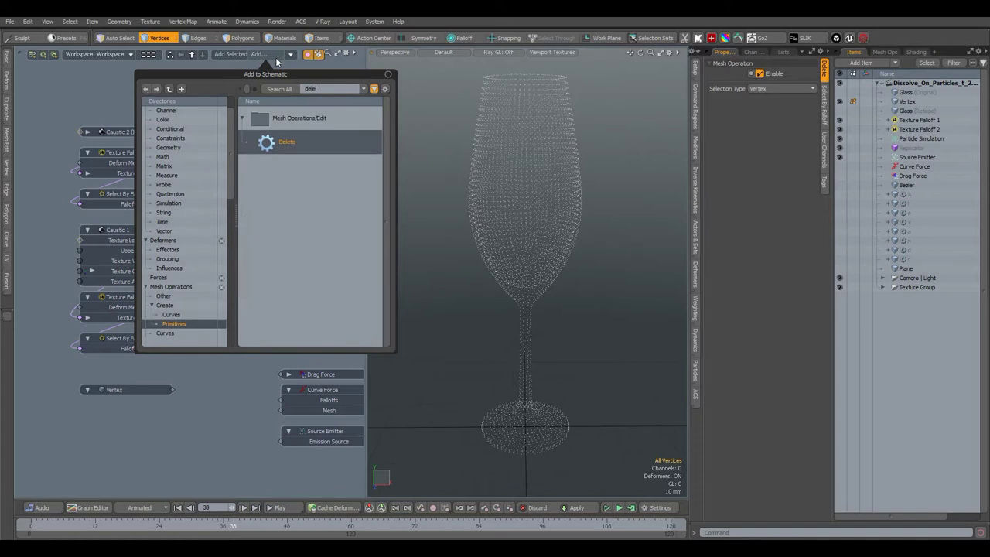
double_click(291, 141)
click(141, 349)
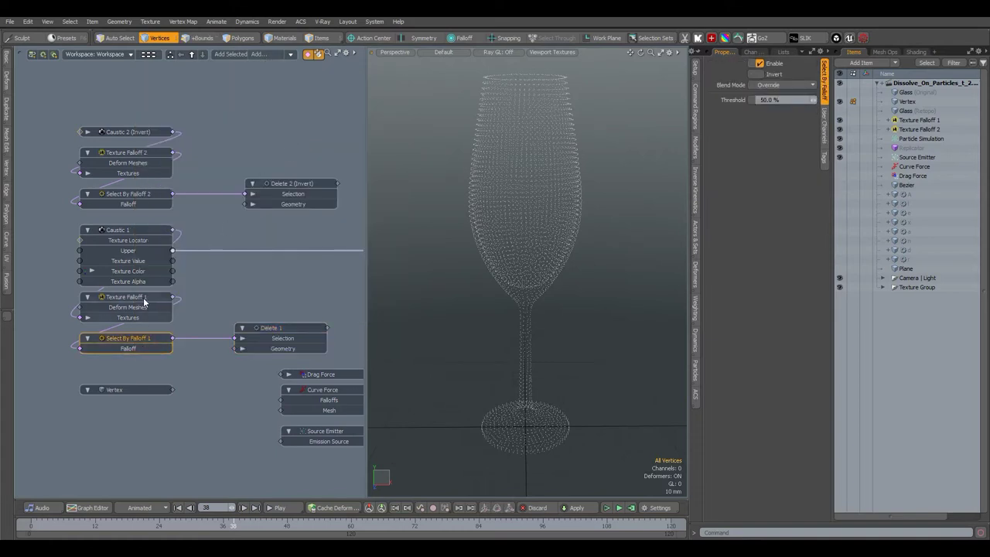
click(267, 55)
text(fal)
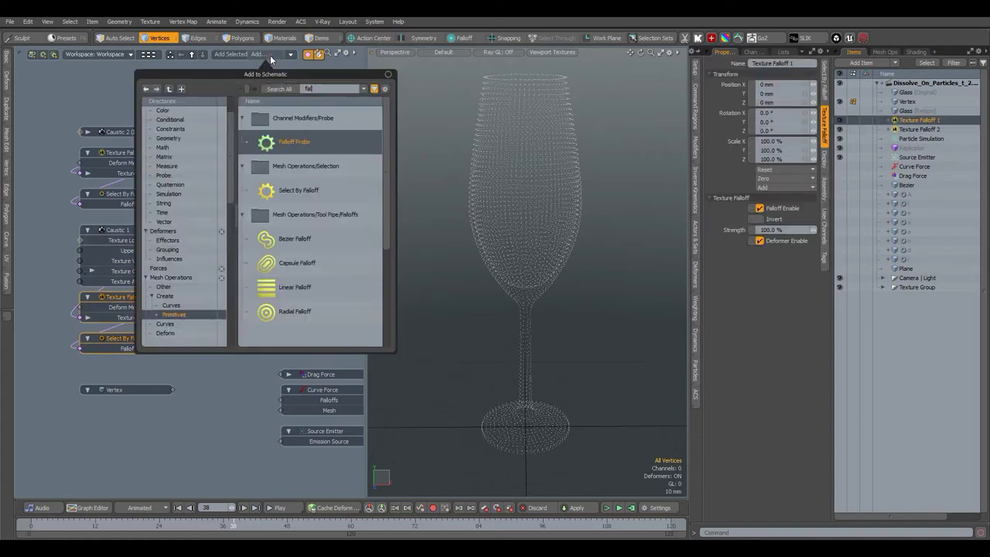
double_click(296, 190)
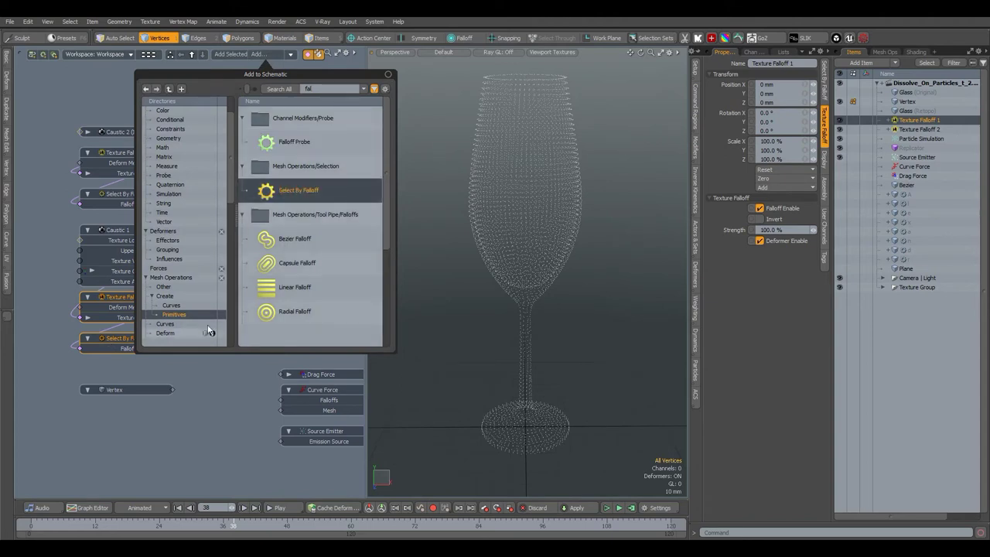
scroll(384, 239, down, 2)
click(285, 312)
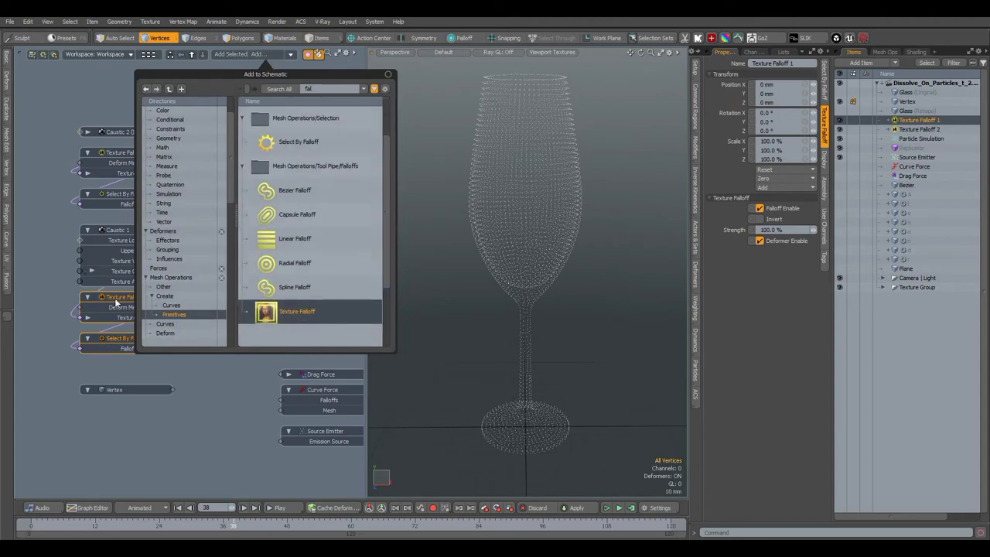
click(117, 304)
click(128, 232)
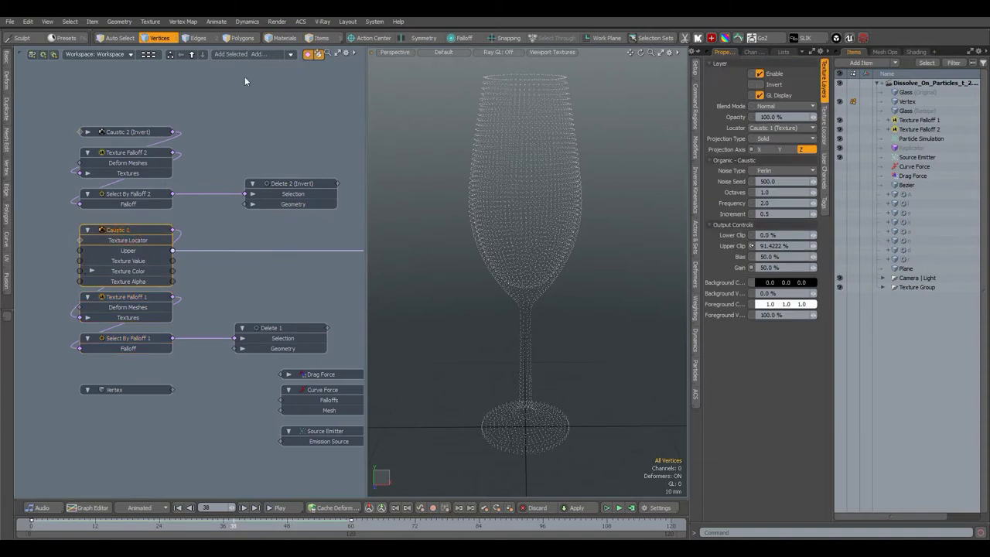
click(263, 56)
text(caus)
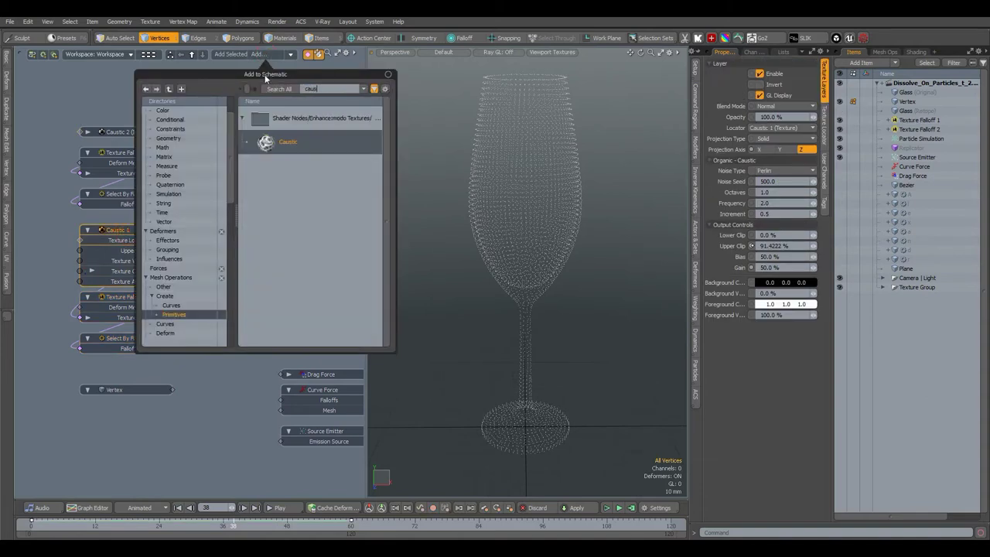
double_click(296, 145)
- Compare the two falloff delete chains, checking the Invert setting of Caustic 2 (Invert) against that of Caustic 1
drag(302, 114, 141, 201)
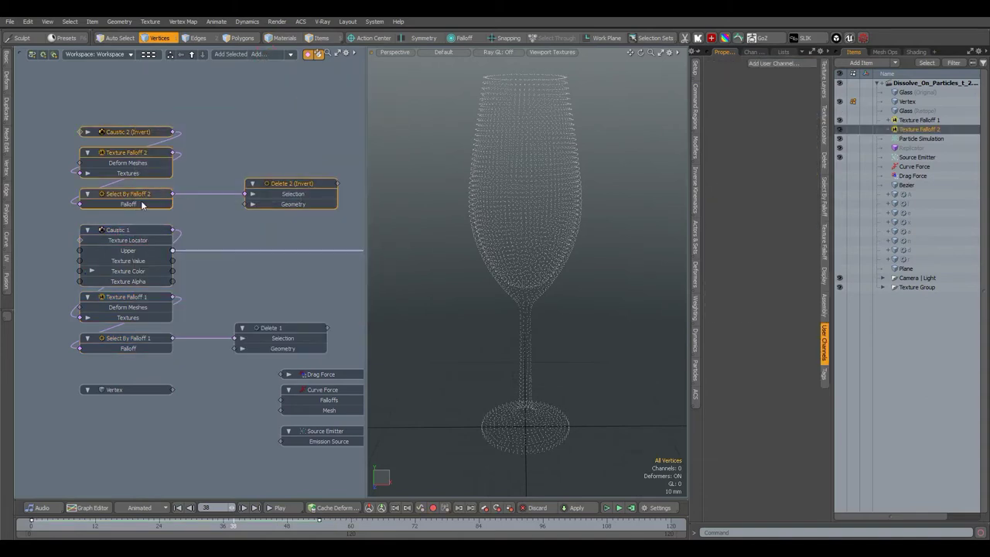
drag(322, 230, 116, 350)
key(ctrl+d)
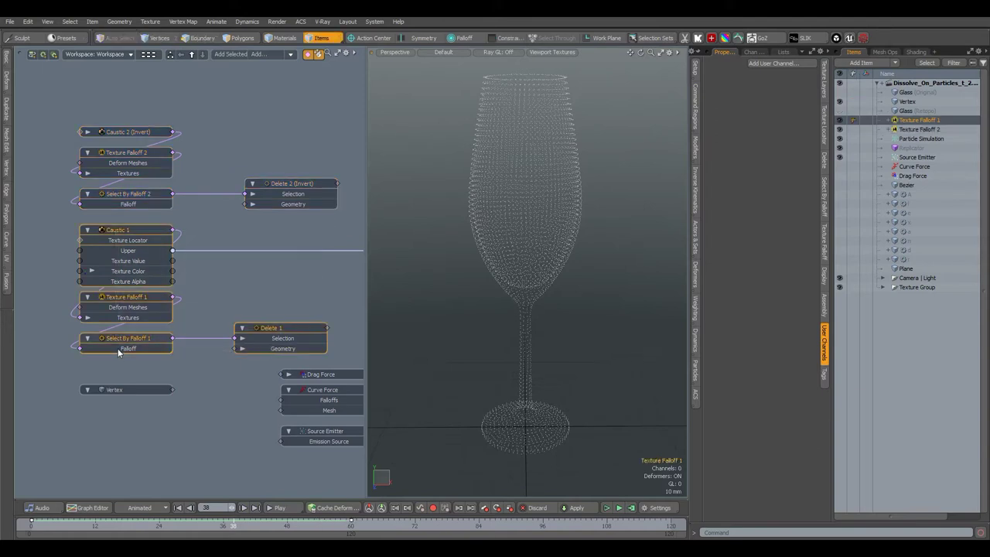
key(ctrl+z)
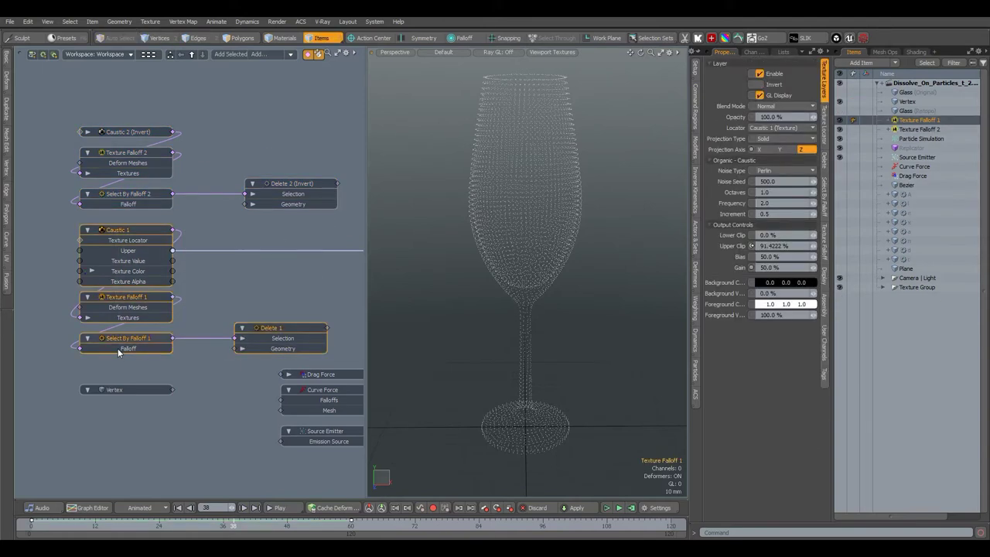
click(127, 131)
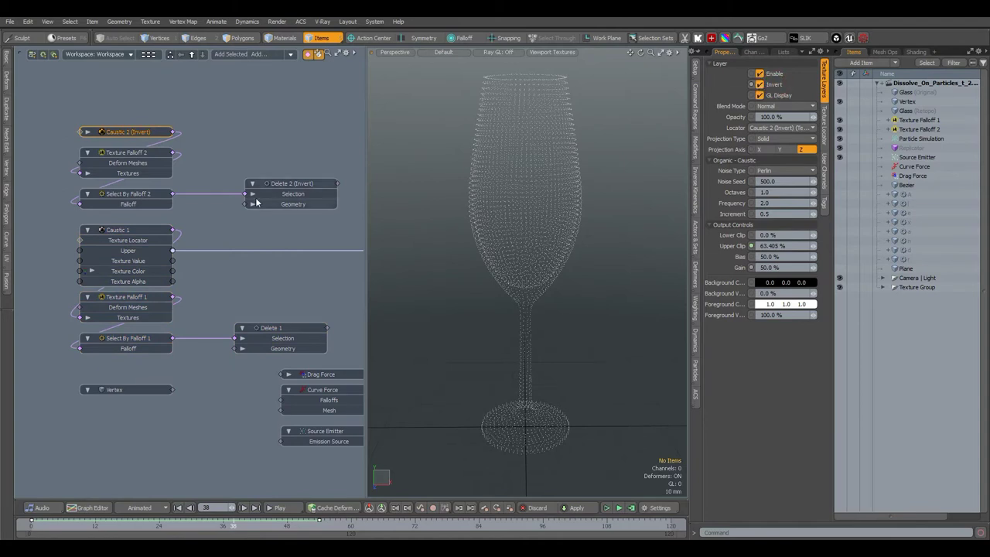
click(137, 229)
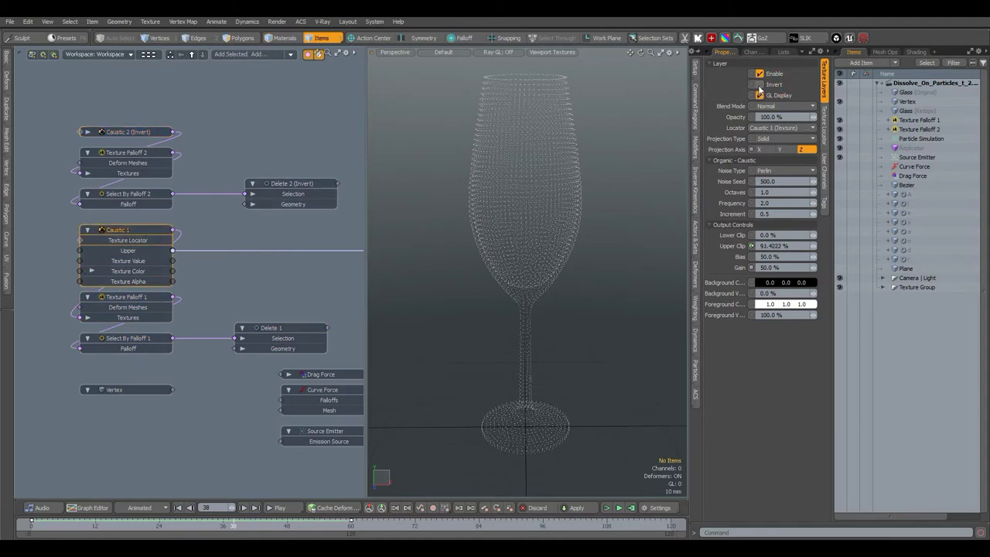
- Check the keyframed Upper Clip of Caustic 1 at frame 60 and of Caustic 2 (Invert) at frames 0 and 54
click(71, 525)
click(350, 524)
click(771, 246)
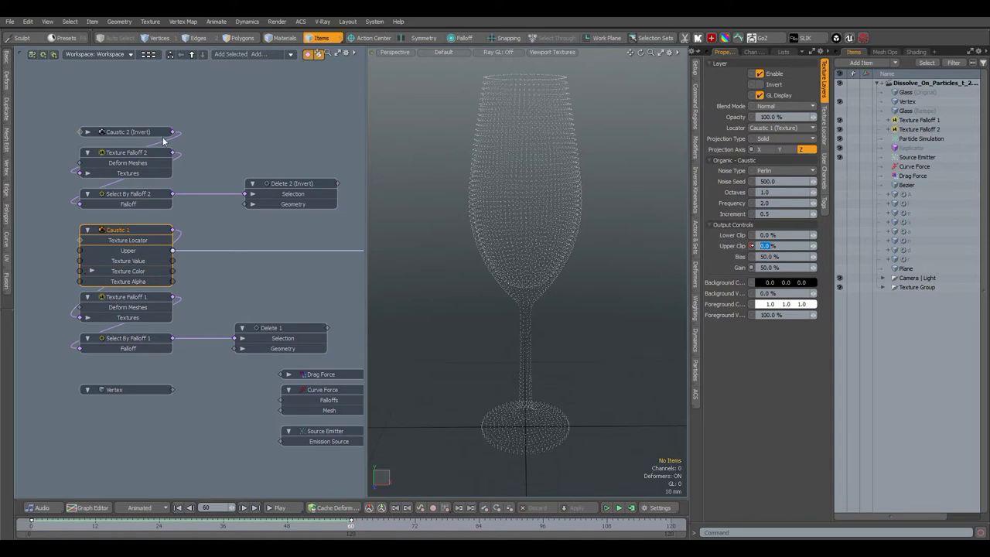
click(139, 132)
drag(49, 526, 31, 525)
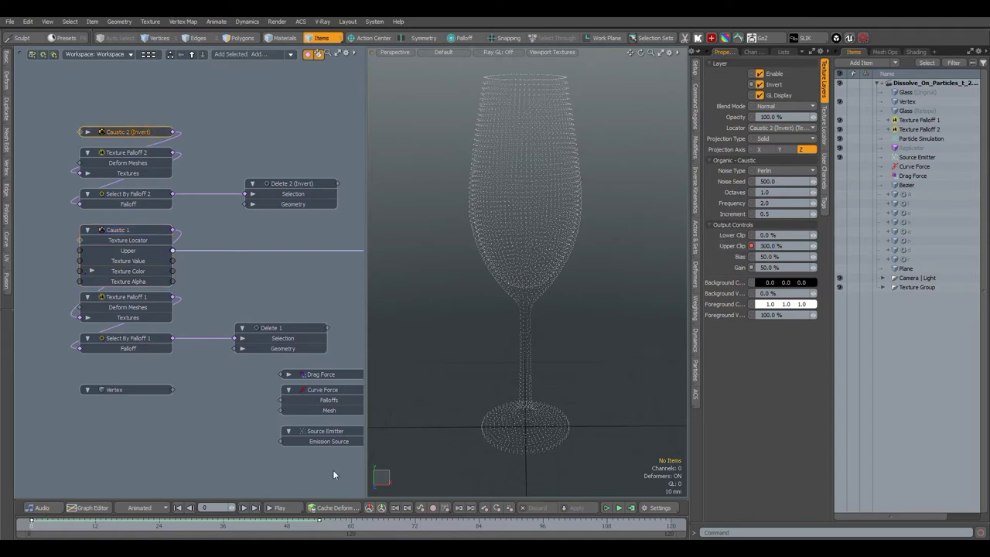
click(320, 527)
click(772, 245)
click(127, 230)
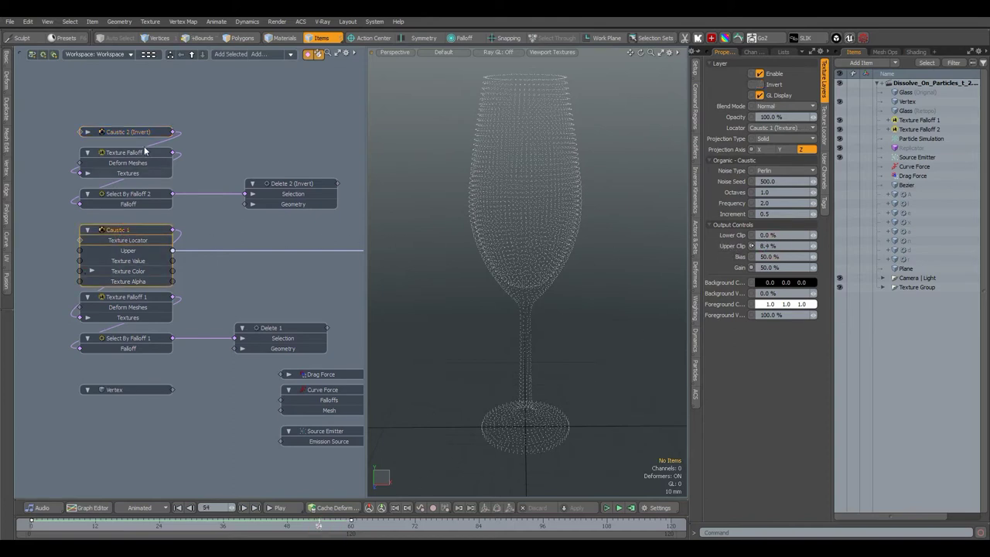
- Select both Caustic textures and connect the Vertex mesh to the Geometry input of Delete 1
shift+click(144, 132)
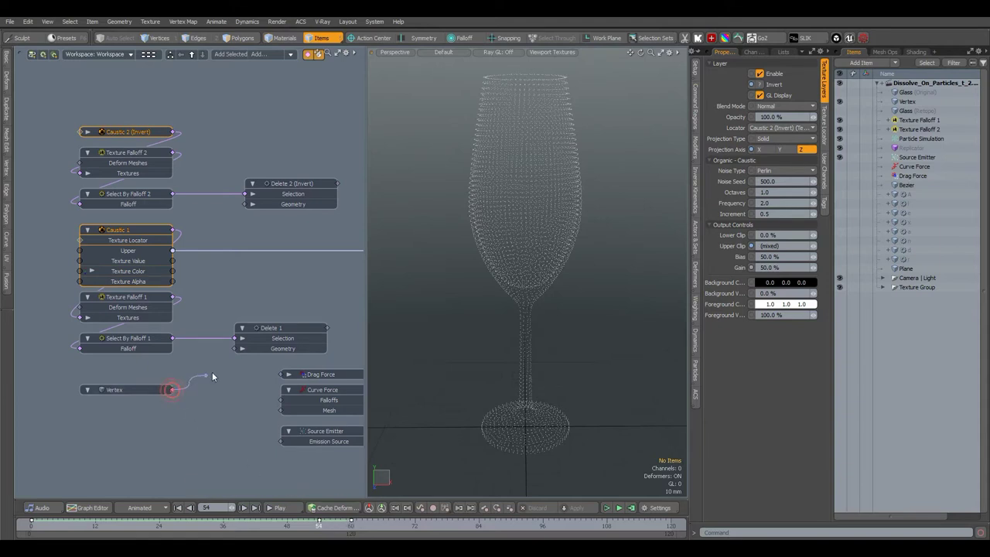
drag(212, 377, 236, 348)
alt+drag(520, 340, 554, 329)
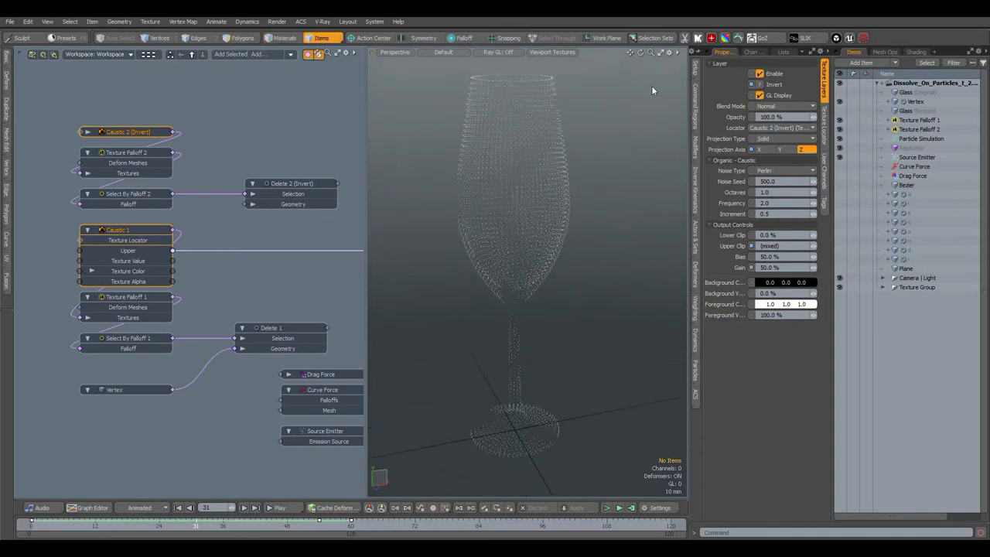
- Set the viewport's active-mesh point size to 3 and check the dissolving points up to frame 40
click(669, 52)
click(743, 257)
click(682, 252)
text(3)
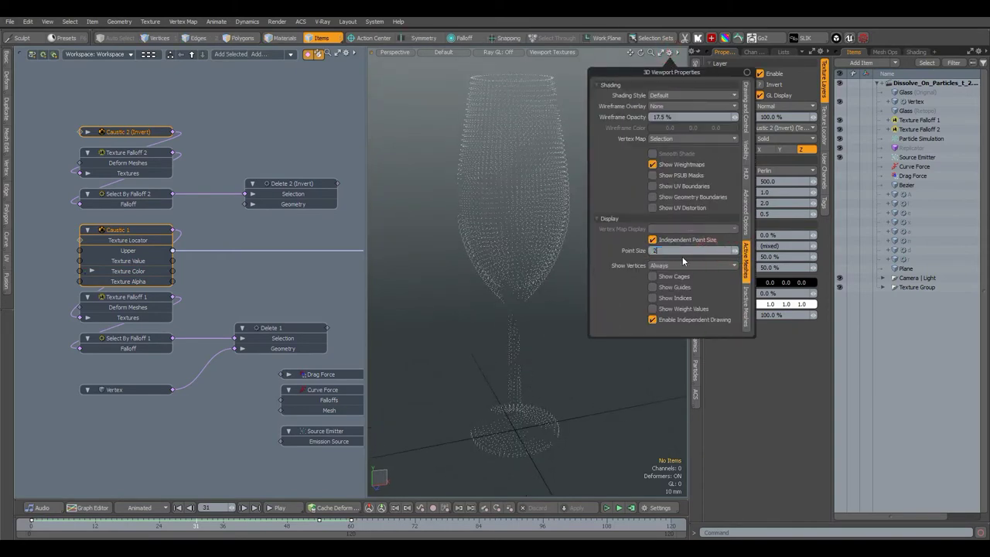
key(Return)
alt+drag(559, 307, 458, 387)
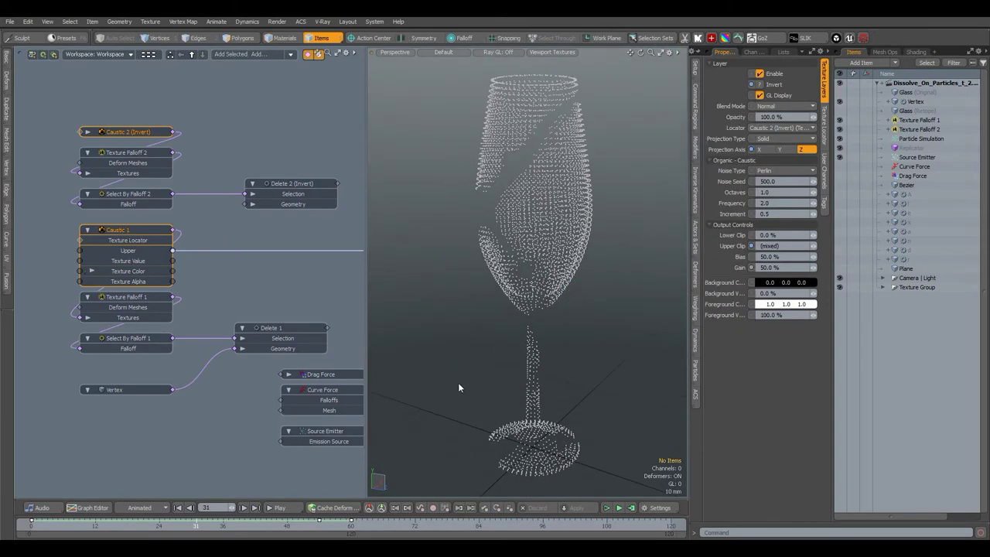
drag(203, 526, 245, 525)
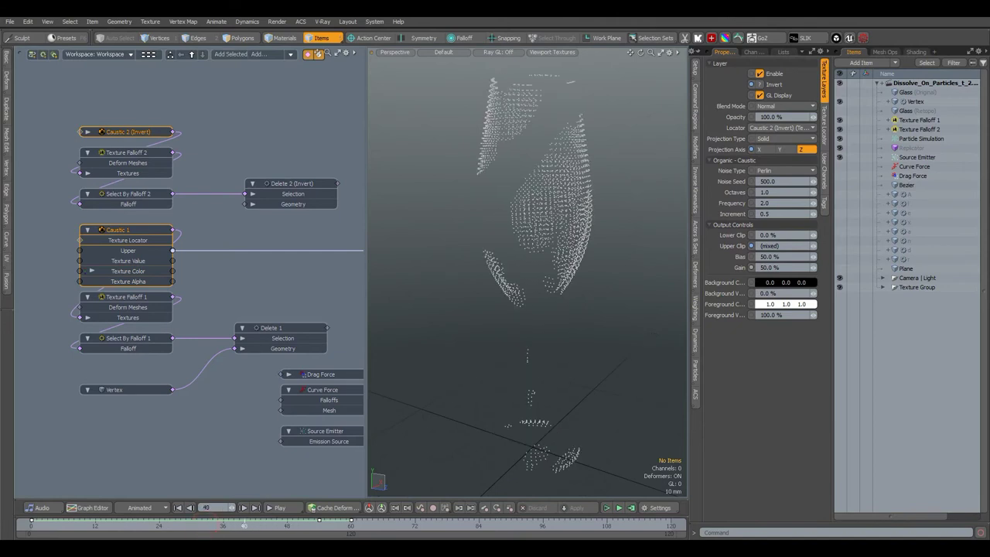
- Connect the Vertex mesh to the Geometry input of Delete 2 (Invert) and play the dissolve from frame 0
drag(248, 205, 171, 389)
drag(244, 525, 229, 525)
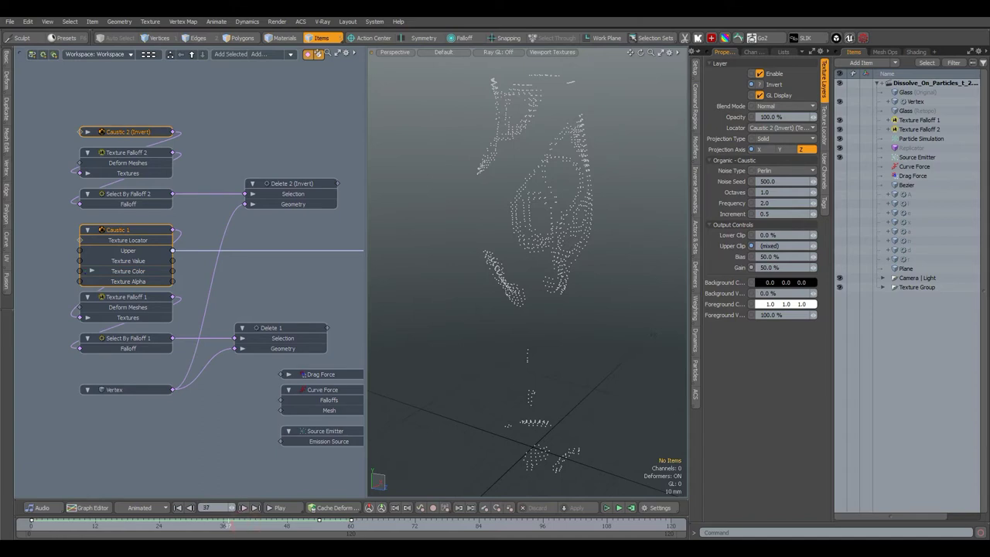
drag(116, 524, 33, 525)
click(619, 508)
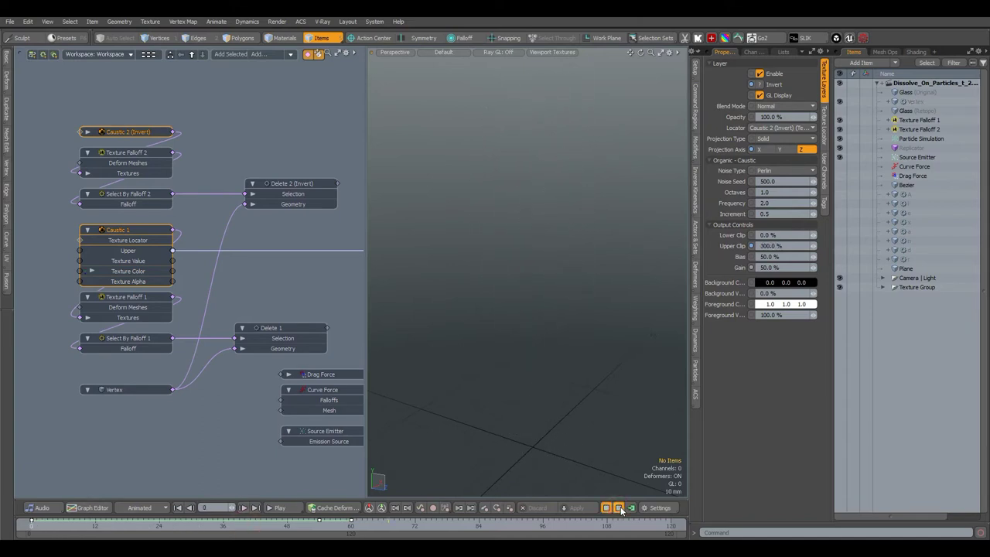
- Try a size of 250 mm on all axes of both Caustic texture locators and check the dissolve pattern around frame 36
click(824, 143)
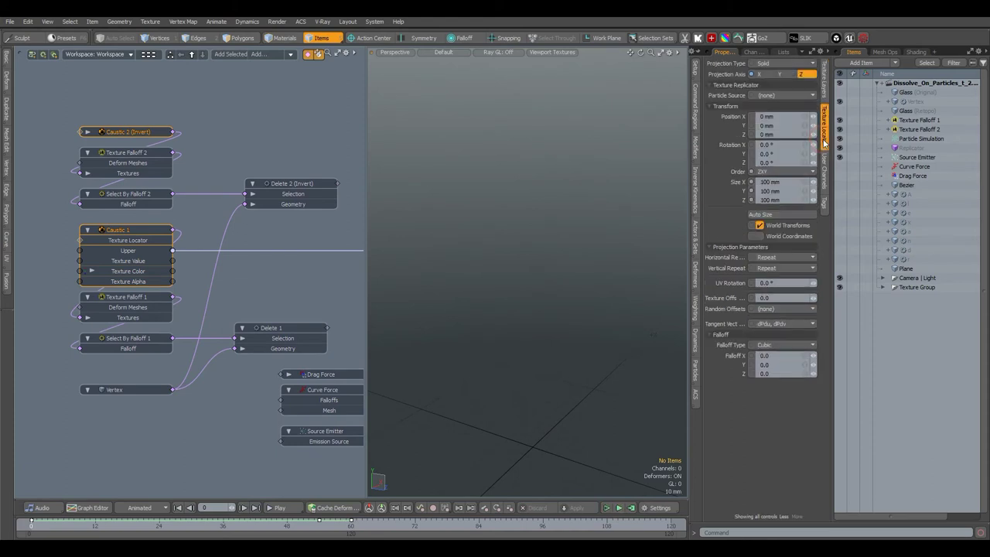
click(801, 184)
text(250)
key(Return)
drag(165, 525, 132, 525)
drag(206, 525, 220, 525)
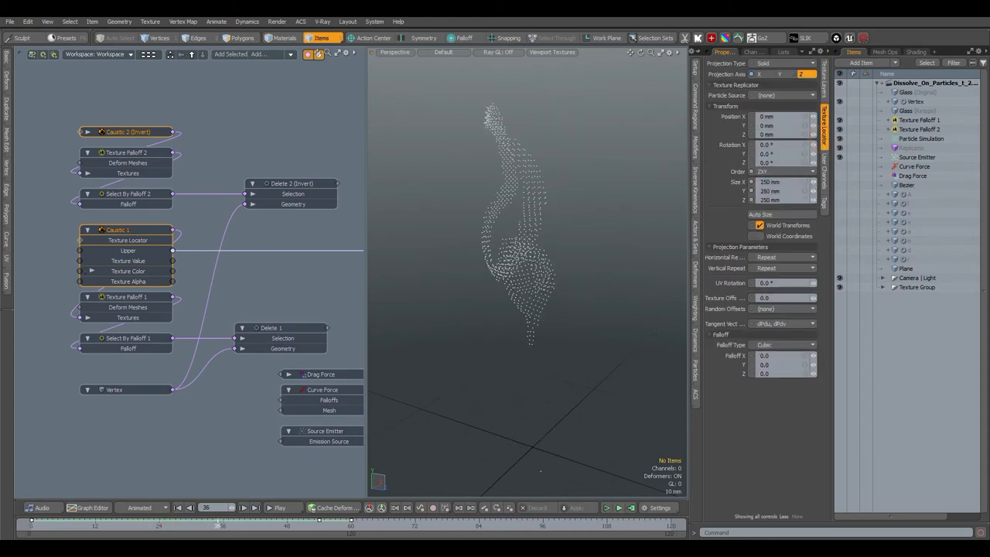
- Try a size of 500 mm on all axes of both Caustic texture locators
click(808, 182)
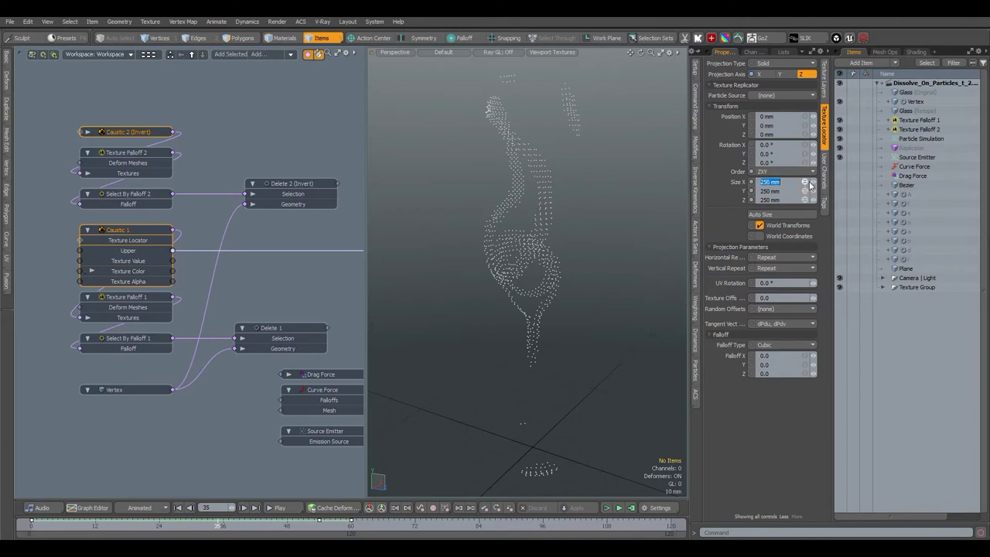
text(500)
key(Return)
- Set the size of both Caustic texture locators to 100 mm on all axes and return to the texture layer settings
click(808, 183)
text(100)
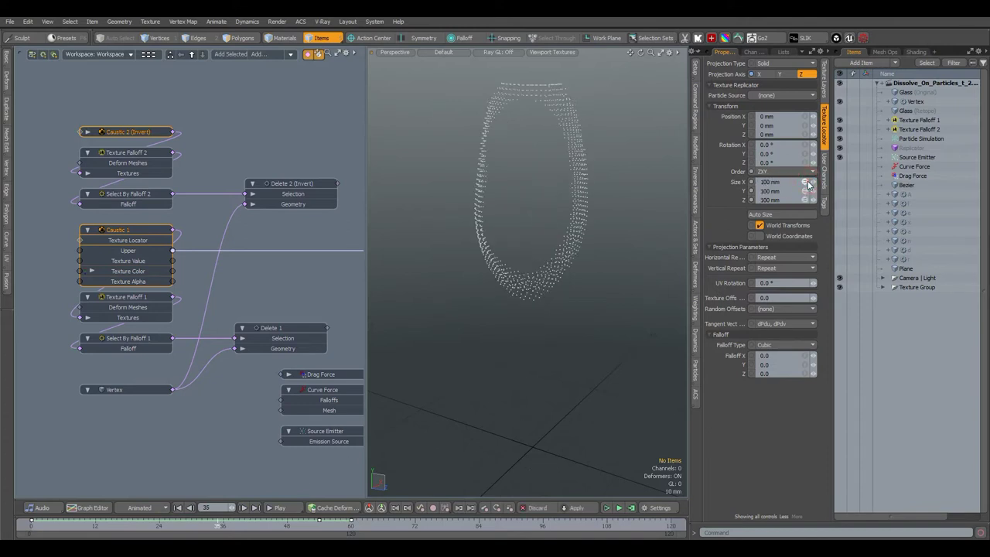
key(Return)
click(823, 79)
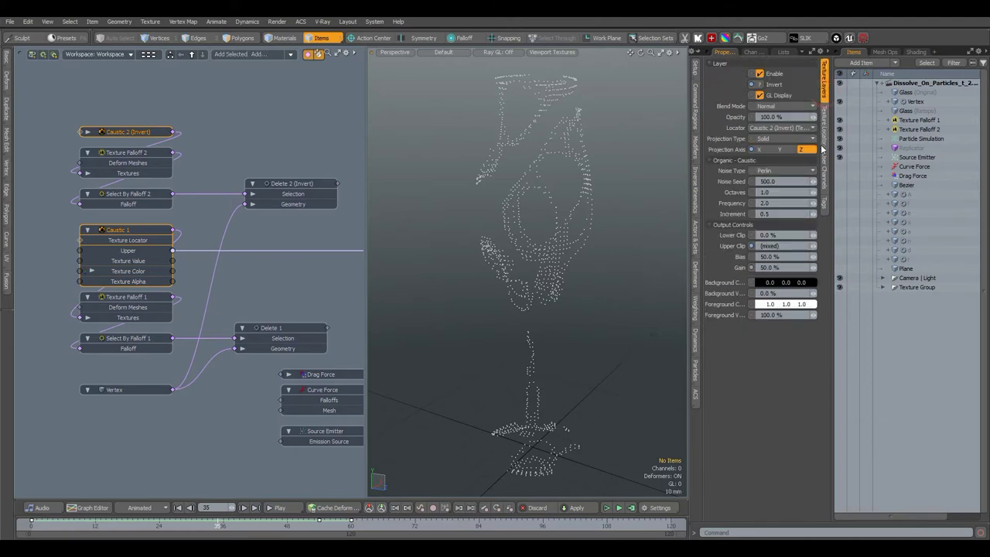
click(812, 184)
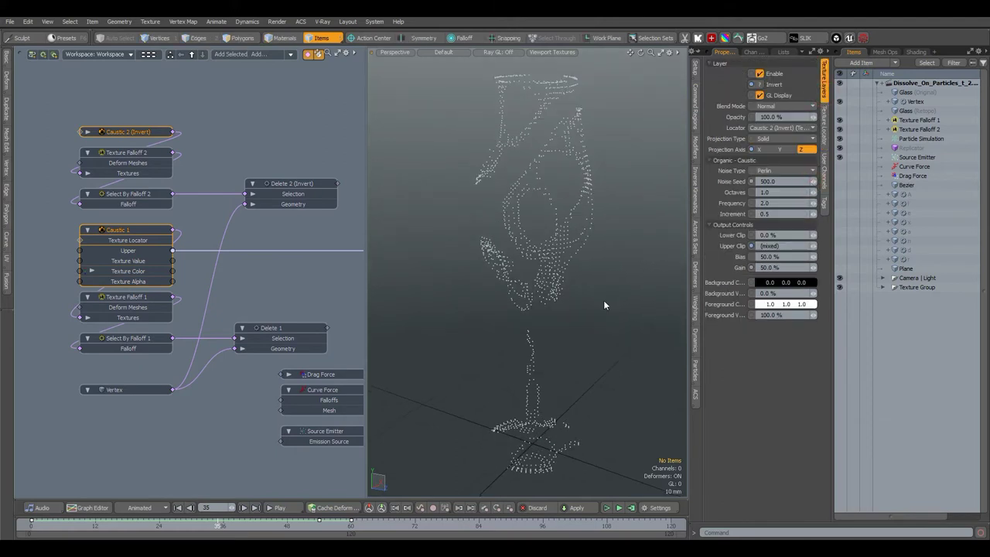
- Make the Glass (Retopo) mesh visible and, from the schematic, connect it to the Geometry input of Delete 1
click(907, 112)
click(840, 111)
key(3)
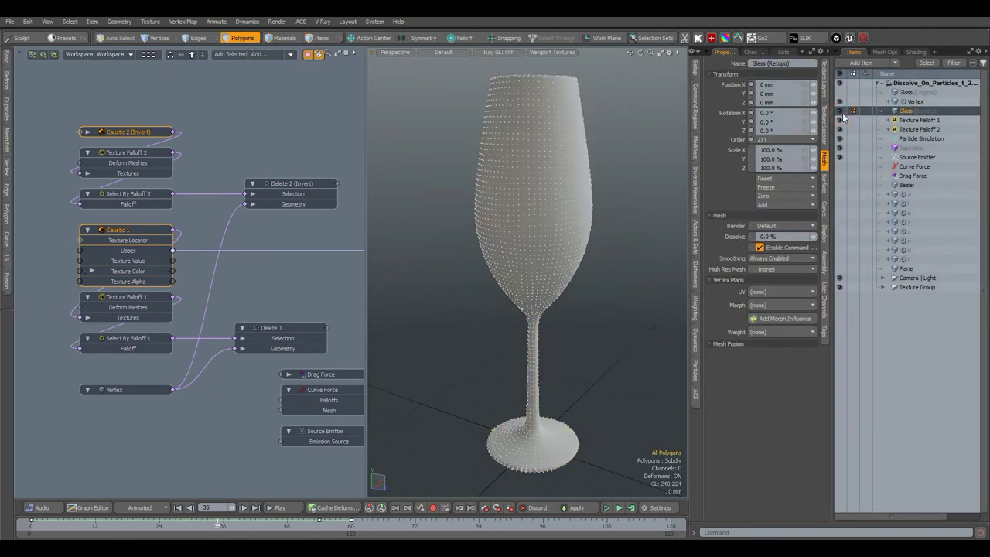
drag(903, 113, 637, 167)
drag(276, 137, 150, 342)
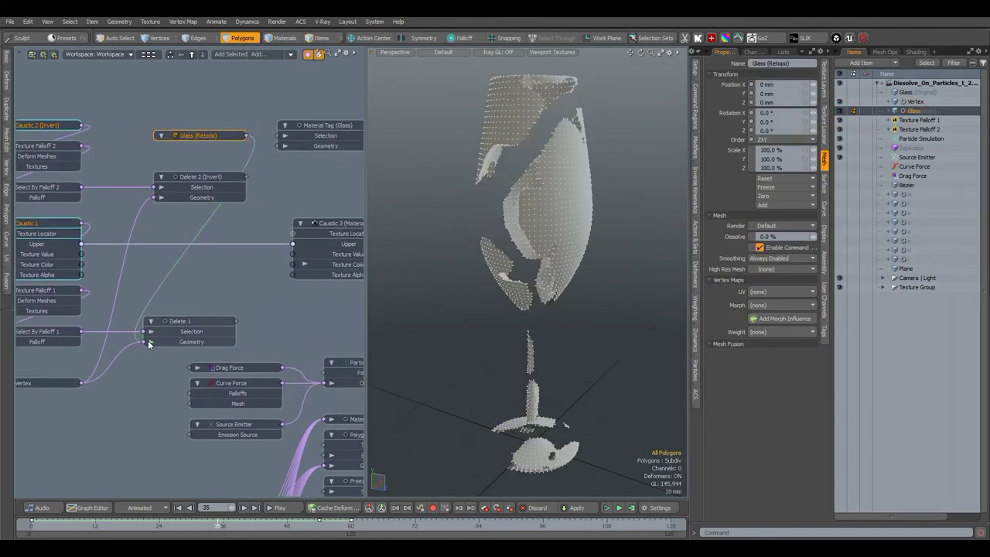
- Turn on the wireframe display and play the glass mesh's dissolve from frame 0
key(ctrl+3)
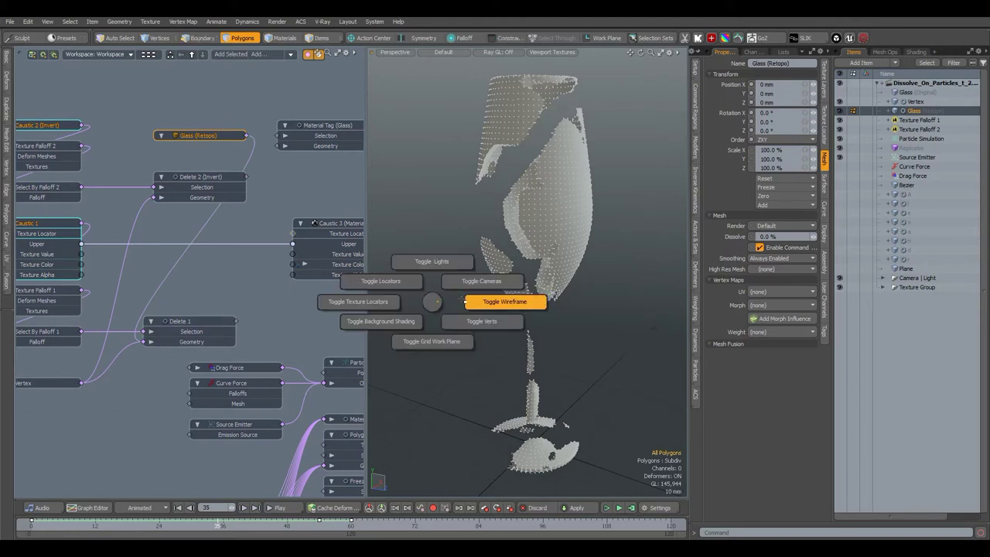
click(463, 300)
drag(218, 526, 32, 526)
click(619, 507)
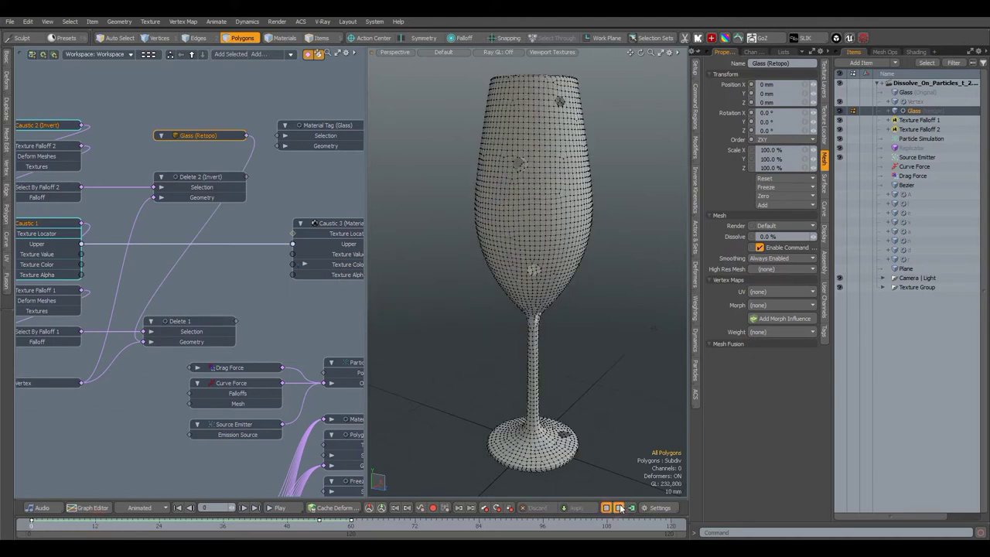
click(620, 508)
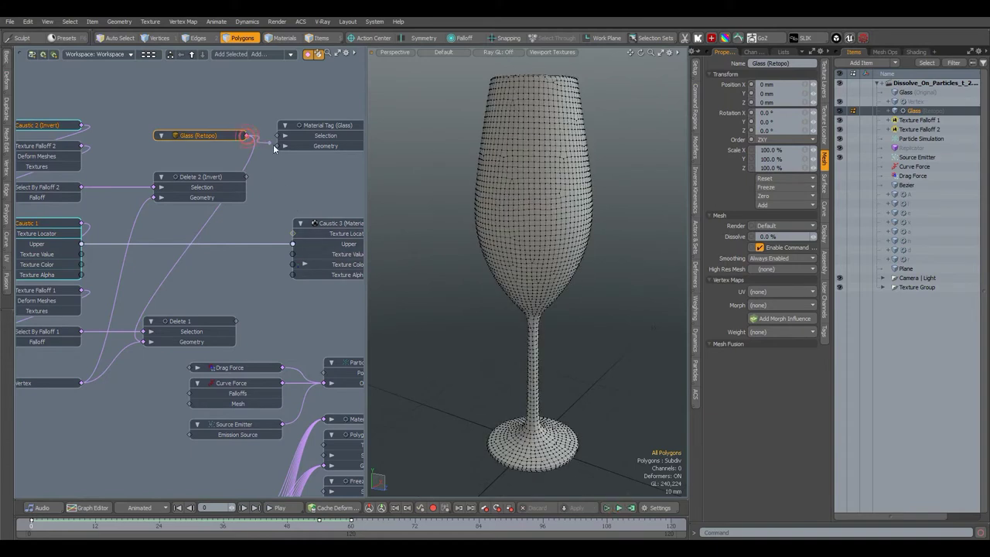
- Connect Glass (Retopo) to the Geometry input of Material Tag (Glass) and look up Material Tag among the nodes available for the schematic
drag(226, 136, 226, 146)
click(271, 55)
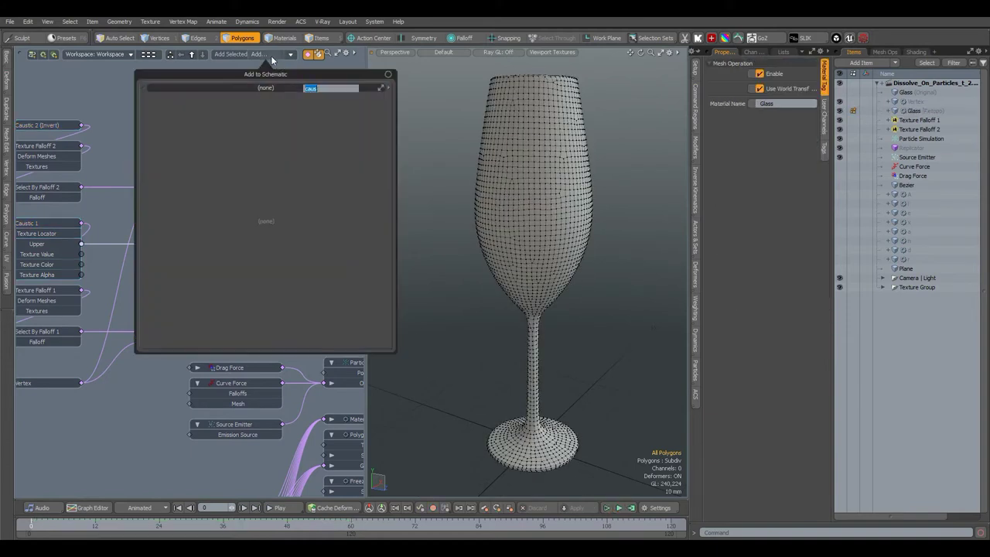
text(mater)
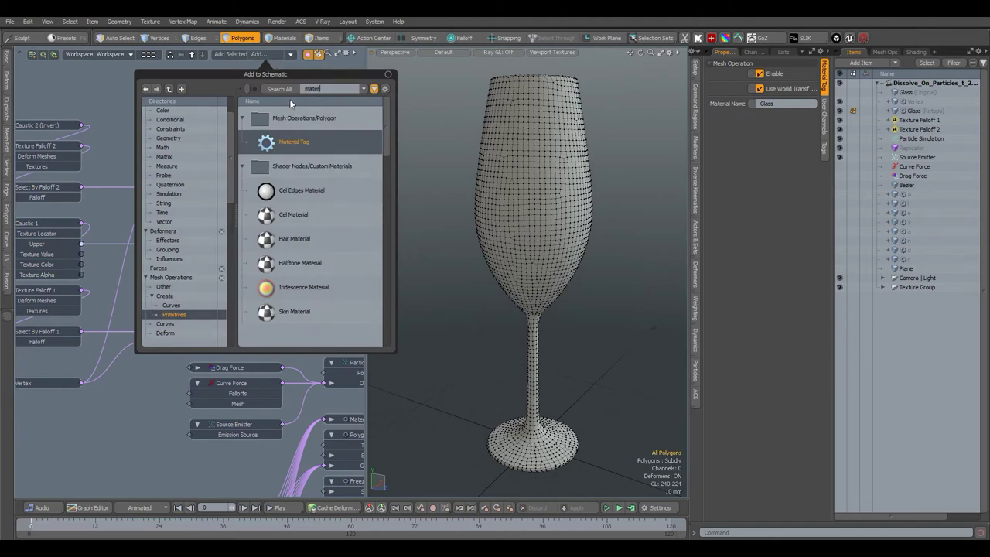
double_click(292, 140)
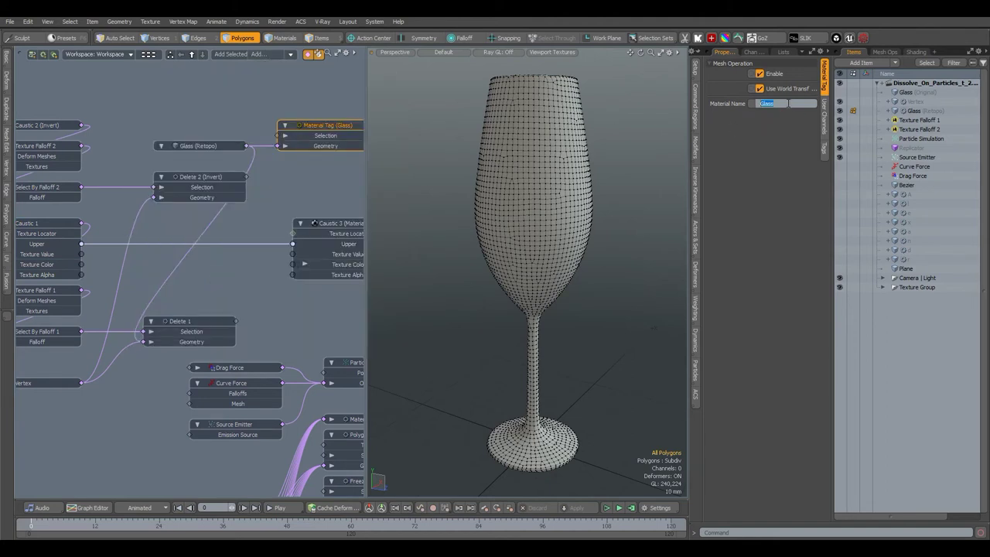
- Compare the Material Tag's material name with the Glass material group in the Shader Tree
click(917, 52)
click(886, 150)
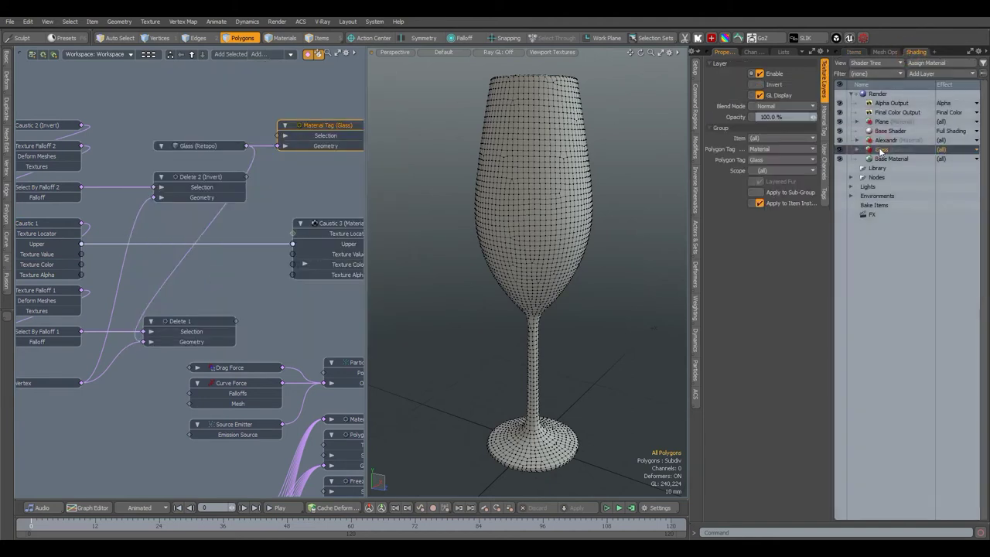
click(854, 55)
- Connect the Vertex mesh to the Emission Source input of the Source Emitter
click(235, 424)
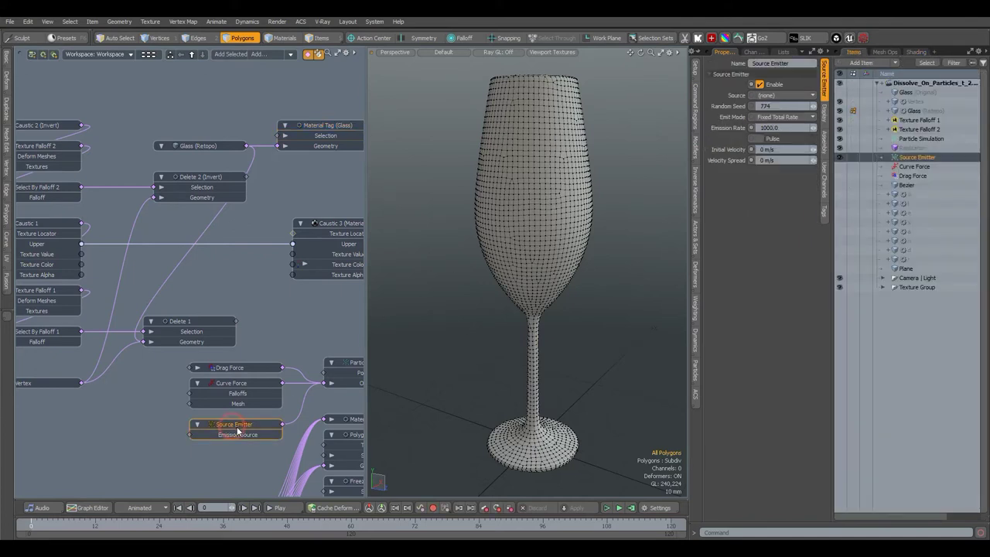
click(695, 369)
drag(190, 434, 149, 415)
drag(78, 382, 78, 382)
- Hide the Glass (Retopo) mesh and play the particle emission from the selected Vertex mesh
click(88, 381)
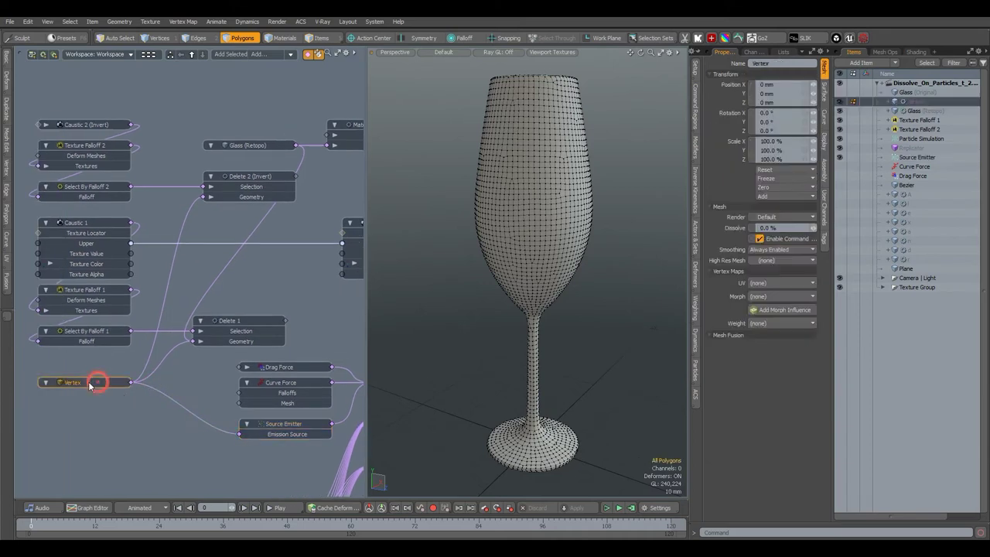
click(839, 112)
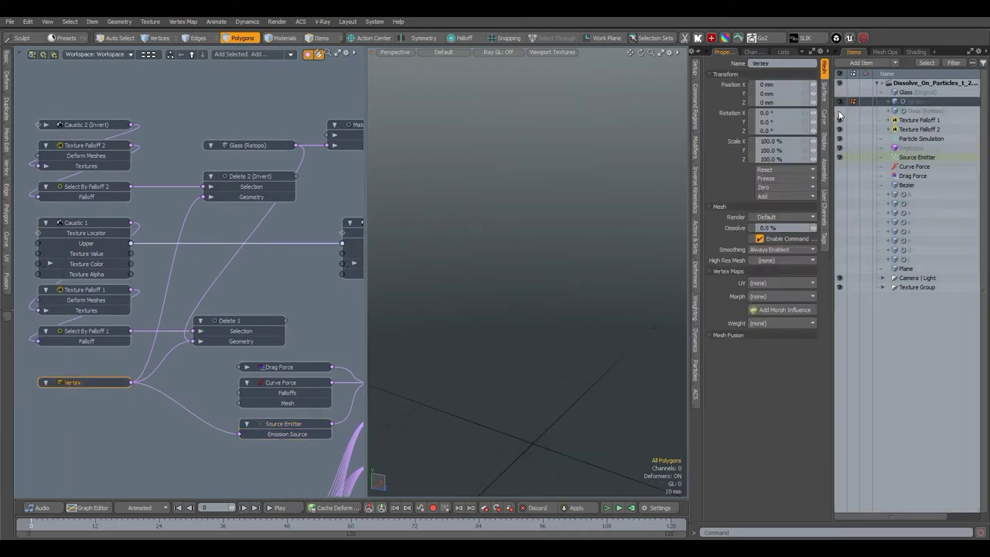
click(620, 508)
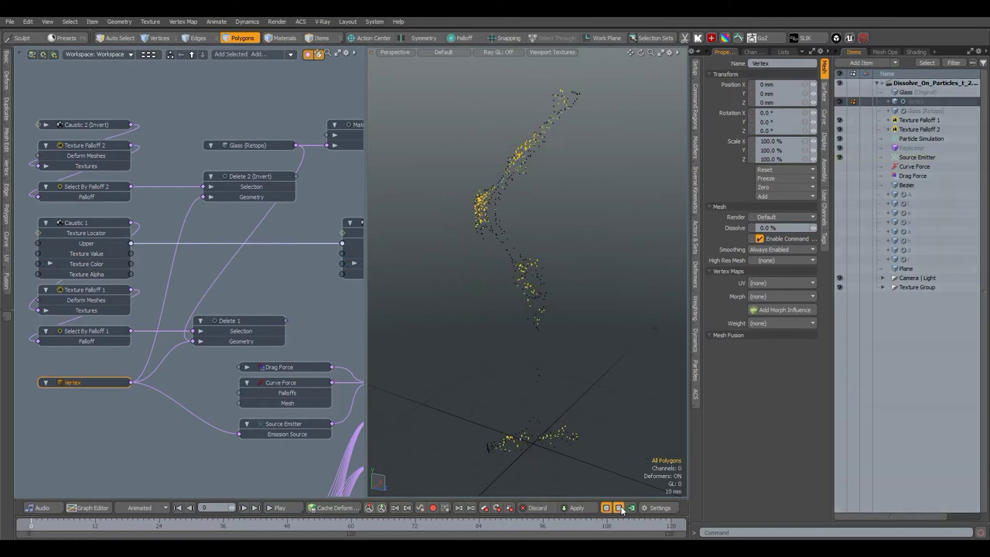
- Review the Source Emitter's Emission Rate and the Particle Simulation's Cull By Age and Use Gravity settings
click(298, 431)
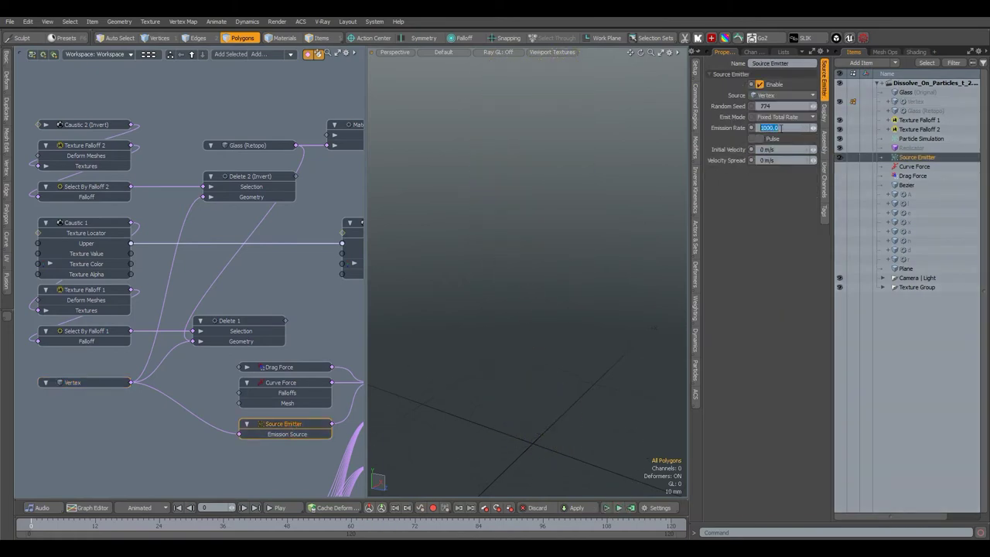
key(Tab)
click(908, 140)
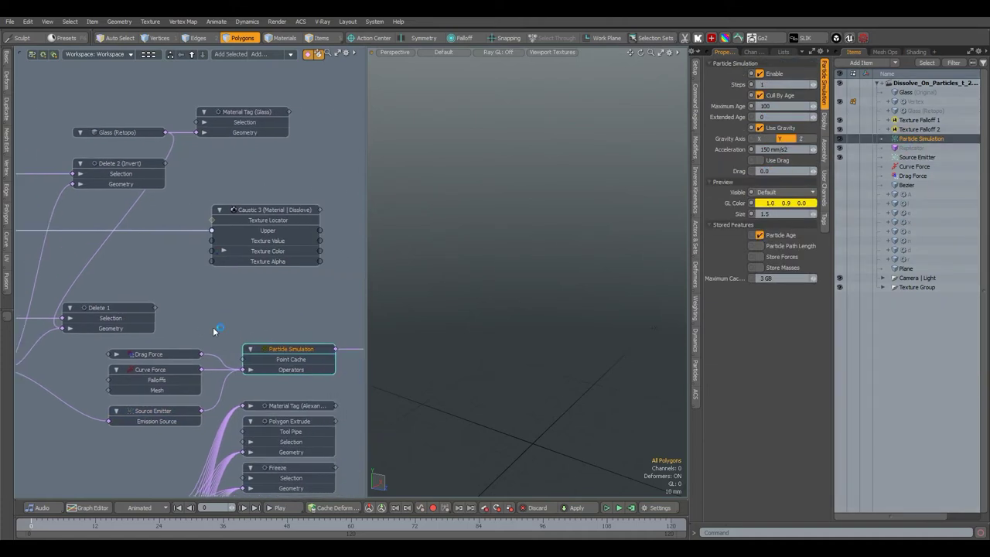
click(760, 95)
click(759, 128)
- Review the Curve Force and Drag Force, the Curve Force's Max Radius setting, and the Bezier curve in the viewport
click(914, 167)
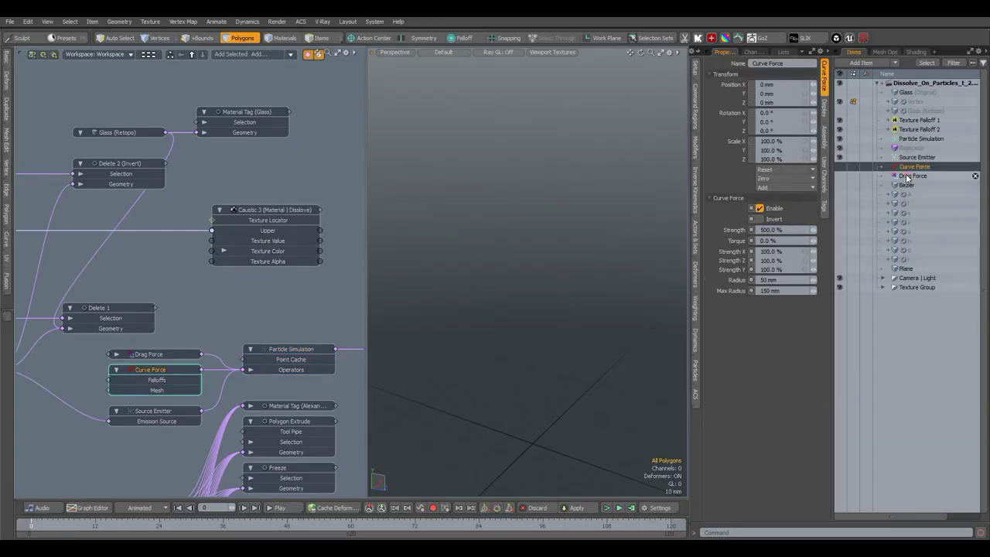
shift+click(913, 175)
click(221, 342)
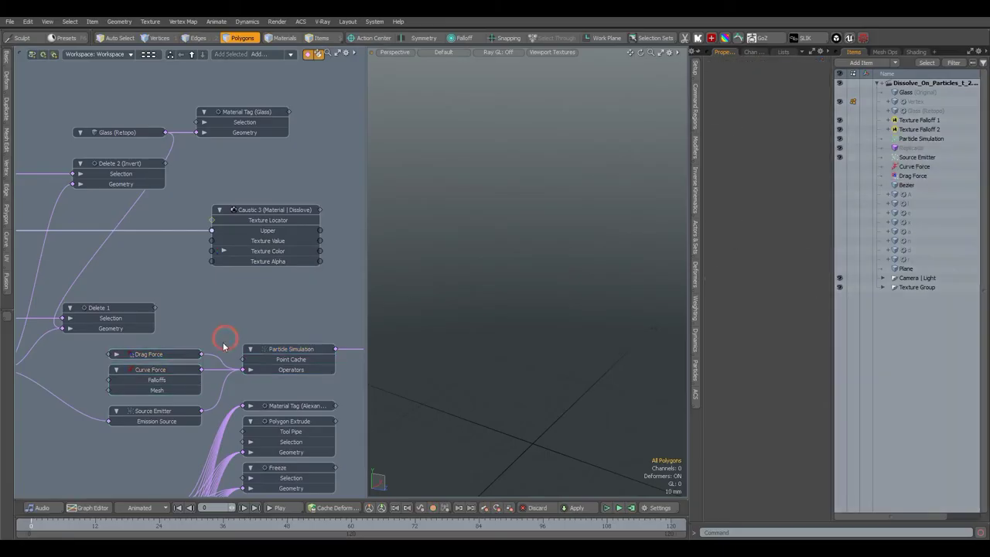
click(164, 368)
double_click(787, 291)
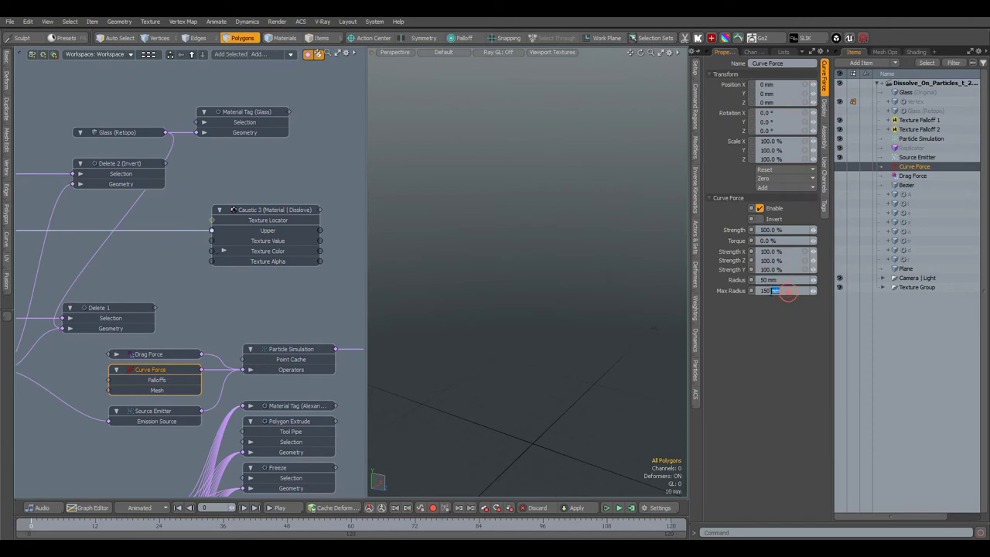
click(901, 184)
click(555, 291)
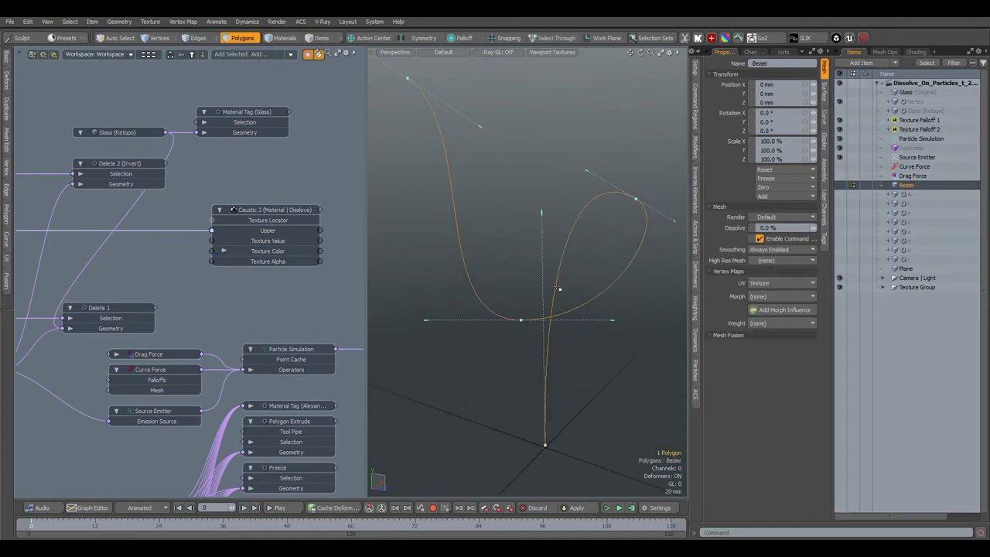
- Add the Bezier curve mesh to the schematic and connect it to the Curve Force's Mesh input
click(10, 66)
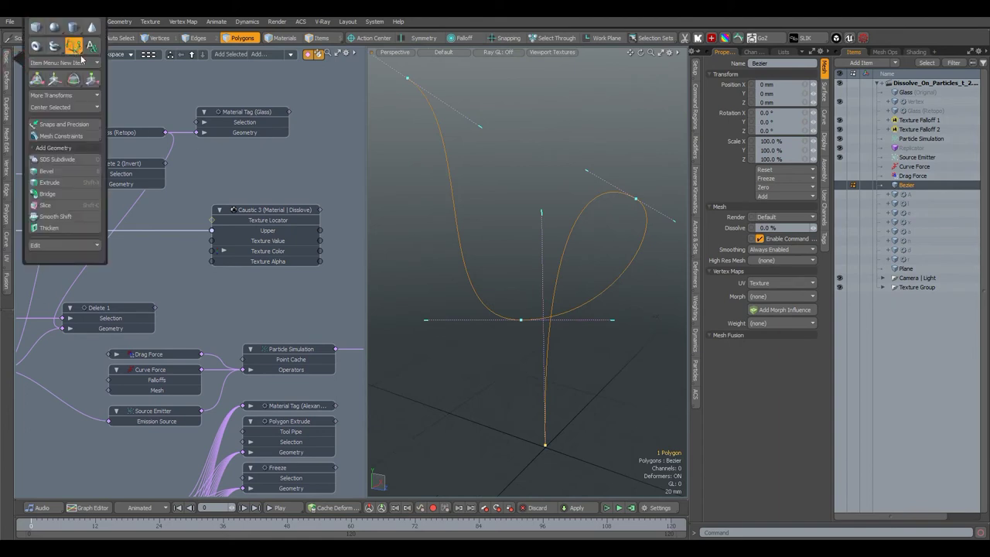
click(495, 231)
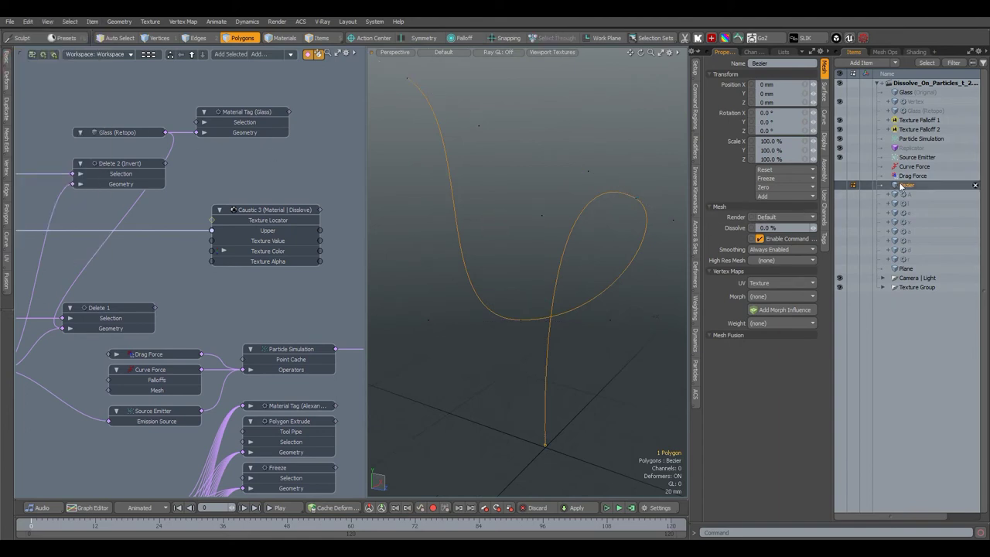
drag(468, 245, 96, 379)
alt+drag(101, 380, 194, 393)
drag(234, 392, 207, 394)
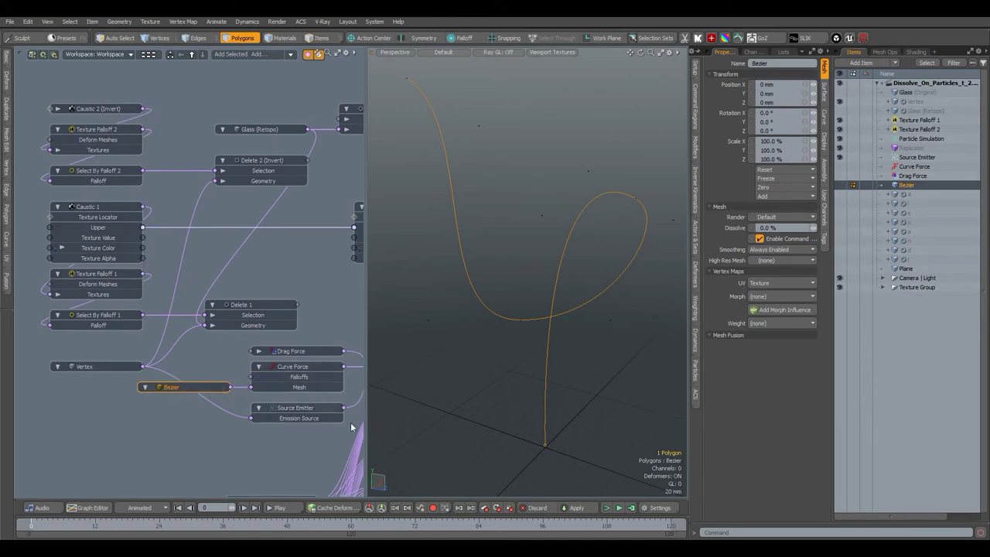
- Play the particle simulation twice to examine how the particles follow the Bezier curve, stopping it each time
click(618, 508)
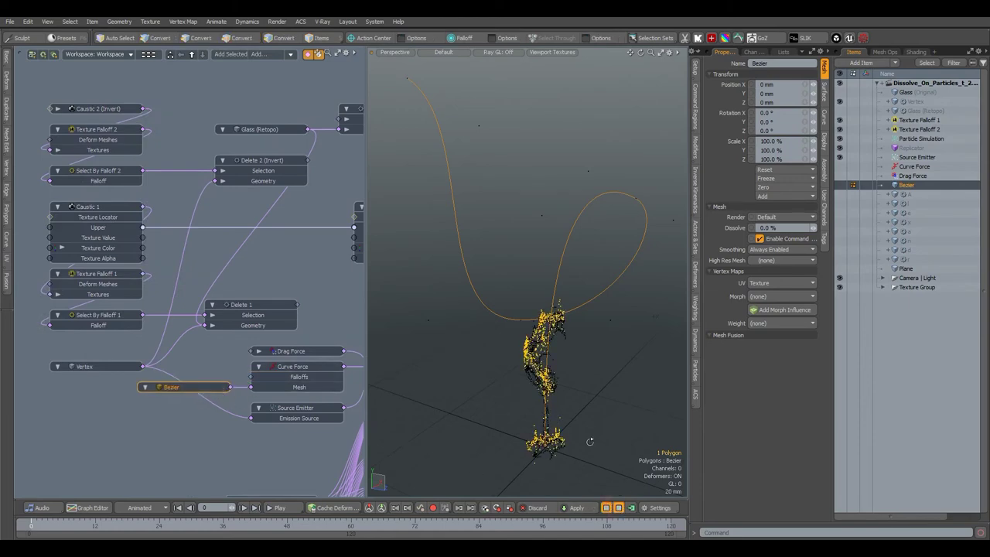
alt+drag(590, 440, 551, 396)
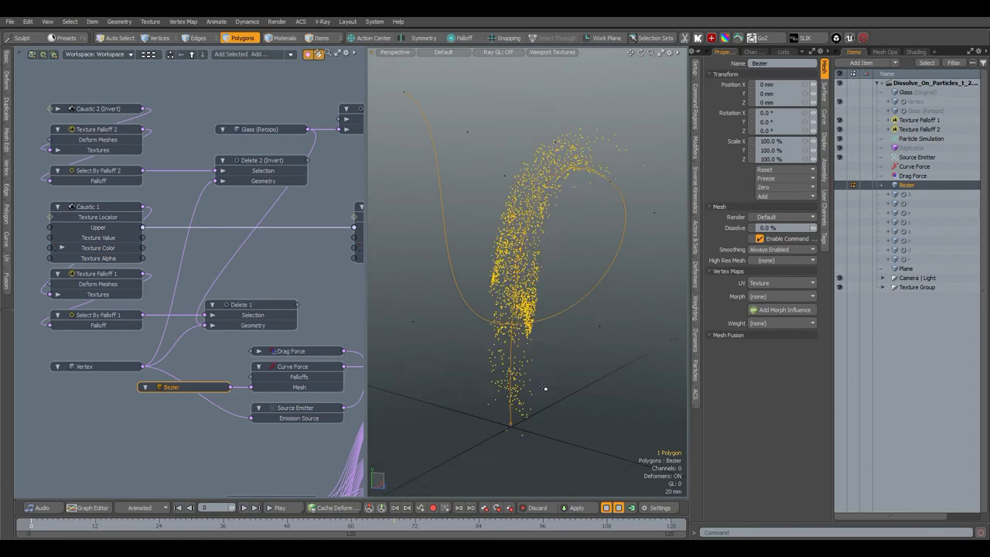
click(619, 507)
click(518, 309)
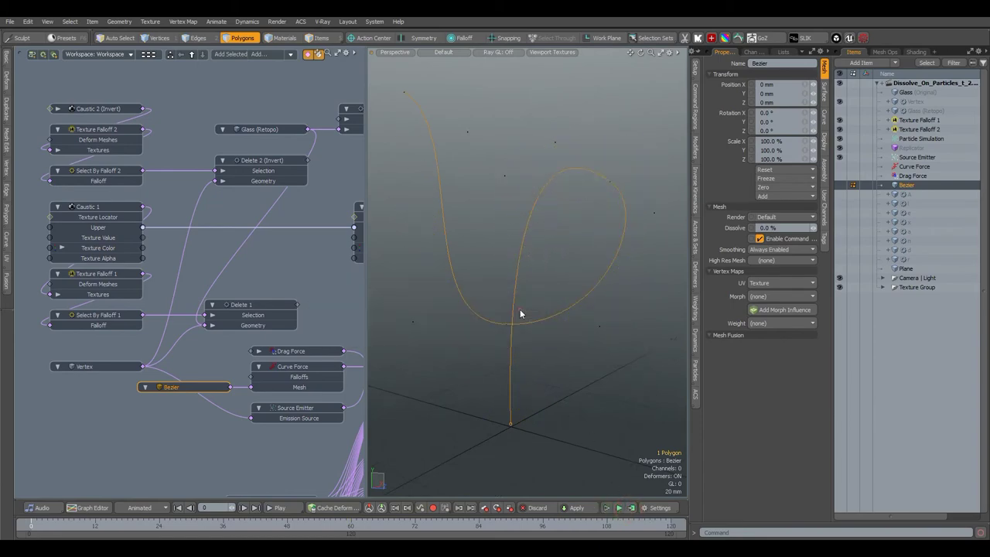
click(620, 508)
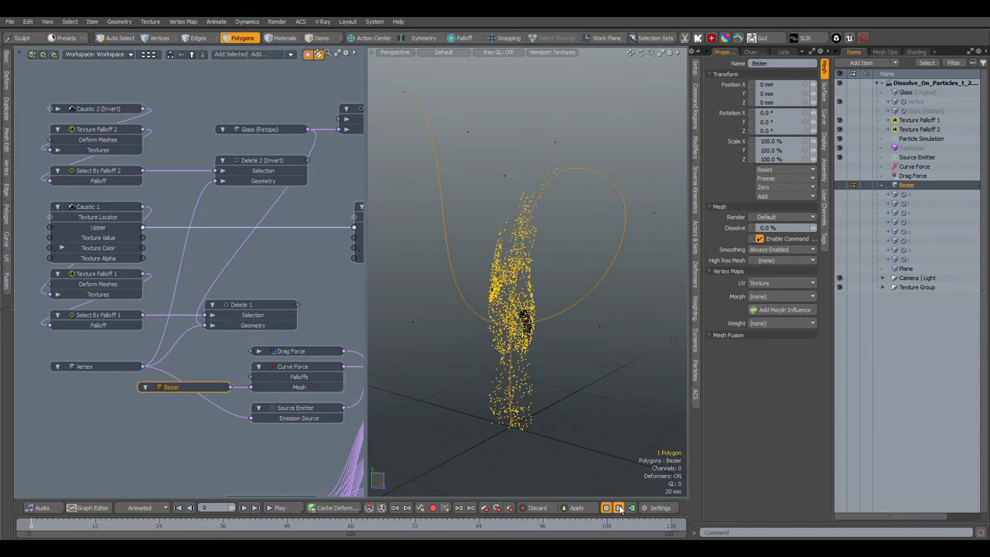
click(619, 508)
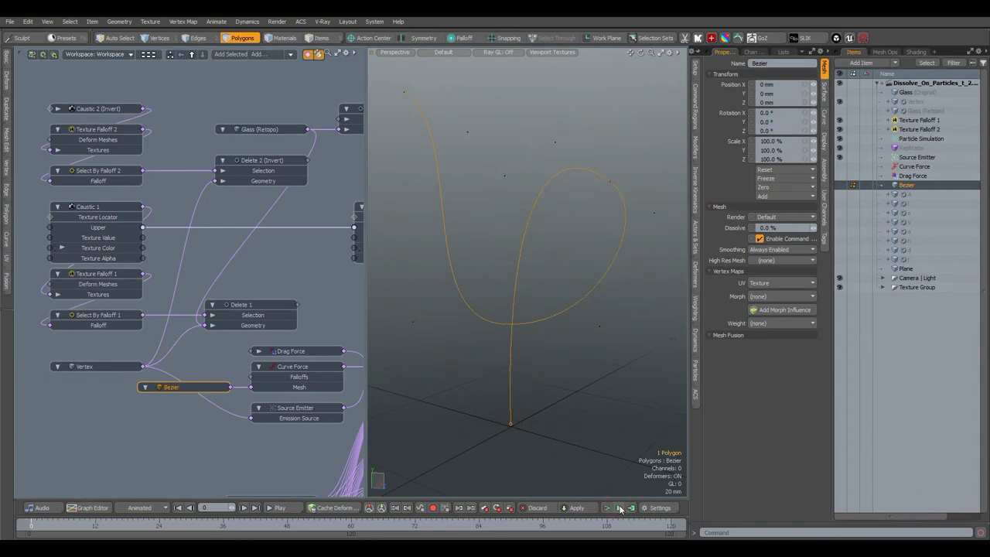
- Make the Glass (Retopo) mesh visible in the viewport
key(ctrl+3)
click(657, 444)
scroll(523, 430, up, 2)
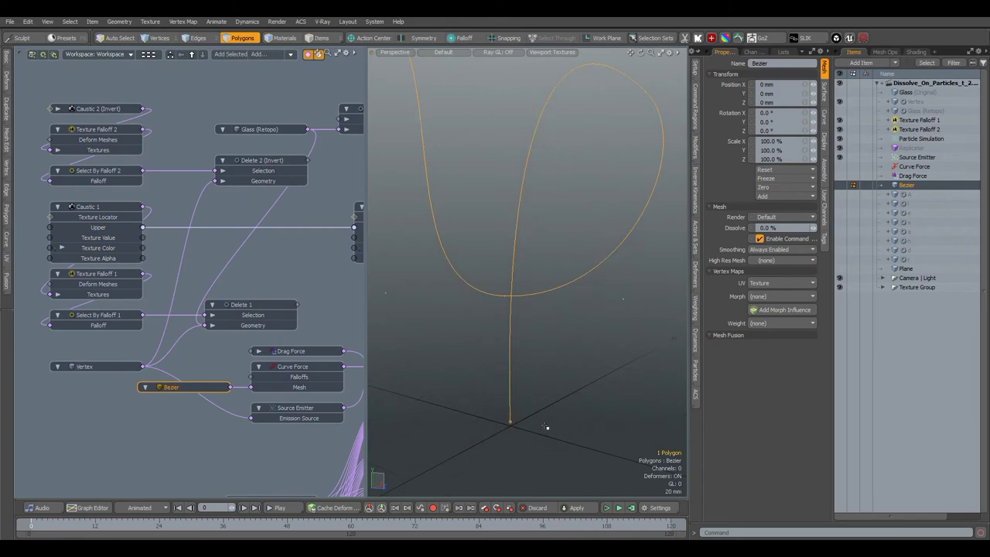
click(840, 111)
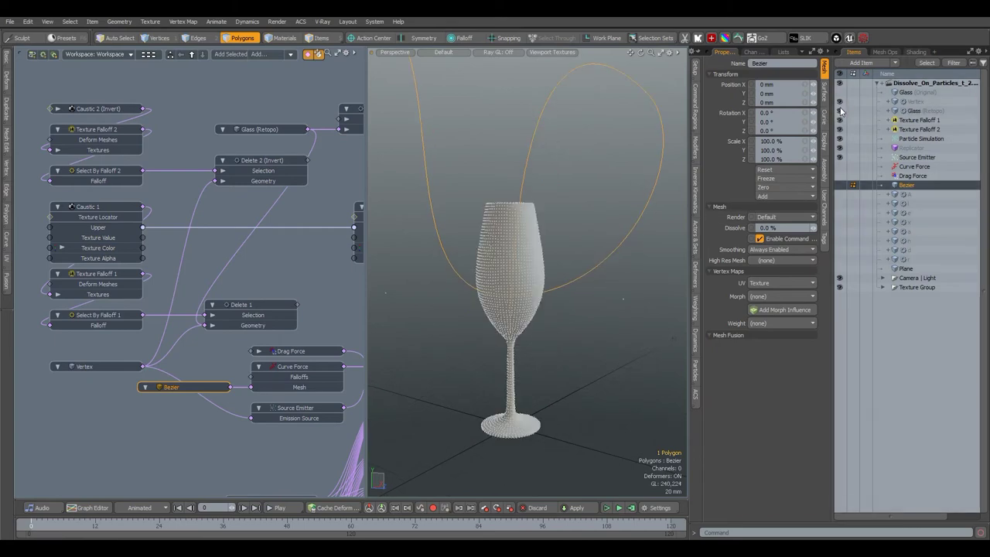
- Select the Replicator and widen the schematic so its node shows beside the Particle Simulation
click(909, 147)
alt+drag(355, 356, 159, 288)
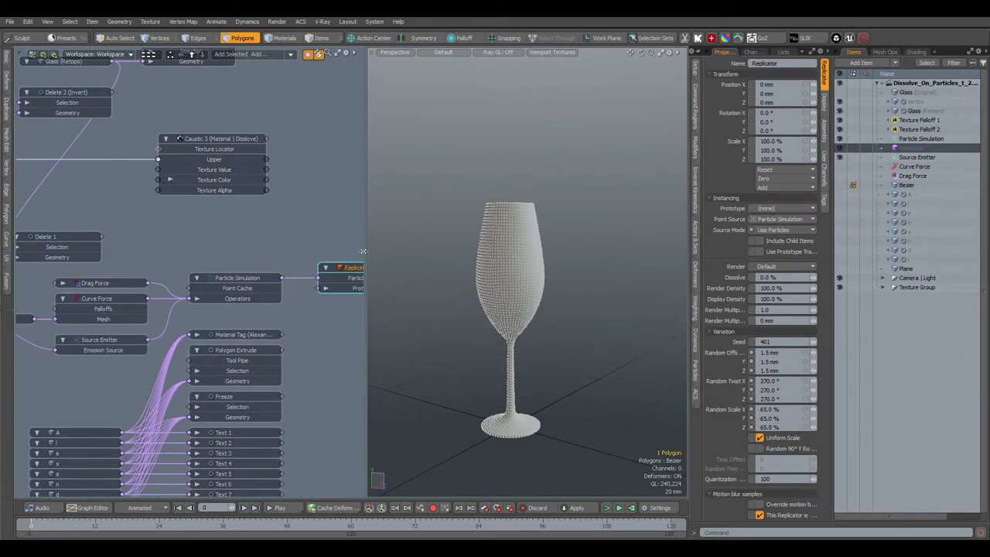
drag(366, 263, 355, 213)
- Turn vertex display off and wireframe display on for the glass, and move the timeline to frame 34
key(ctrl+3)
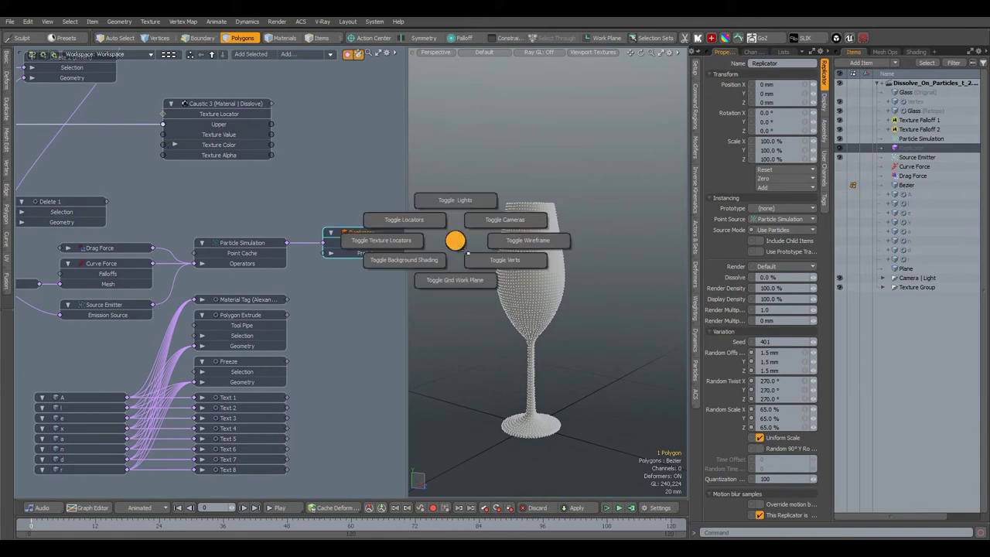
click(477, 258)
key(ctrl+3)
click(547, 258)
scroll(468, 322, up, 4)
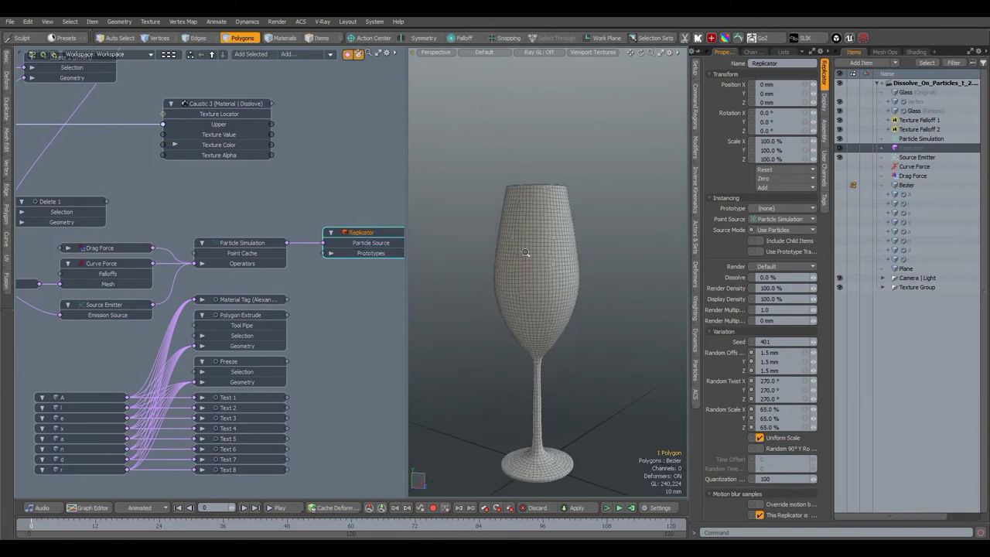
click(214, 525)
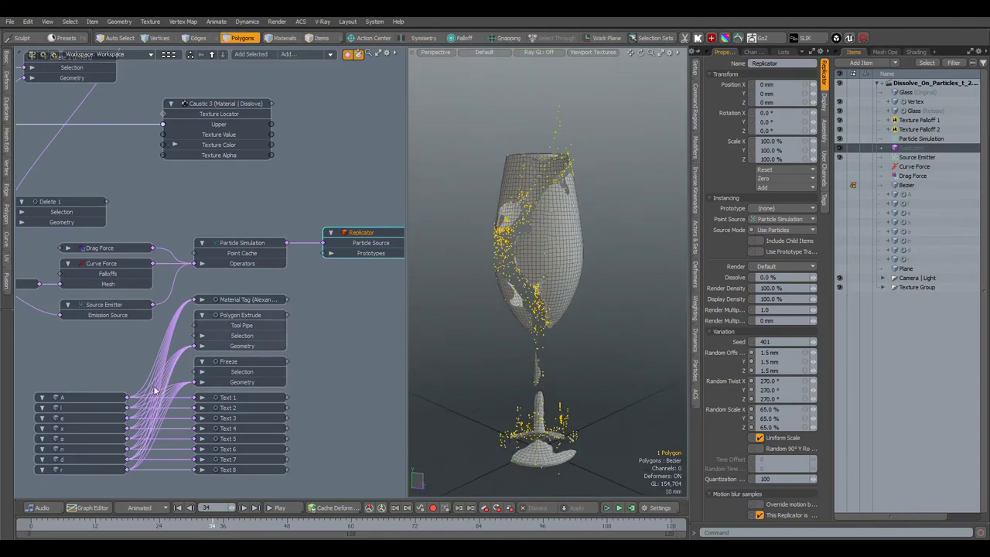
- Review the eight letter meshes with their Text operations, and look up the Text operation among the addable schematic items
drag(95, 406, 66, 491)
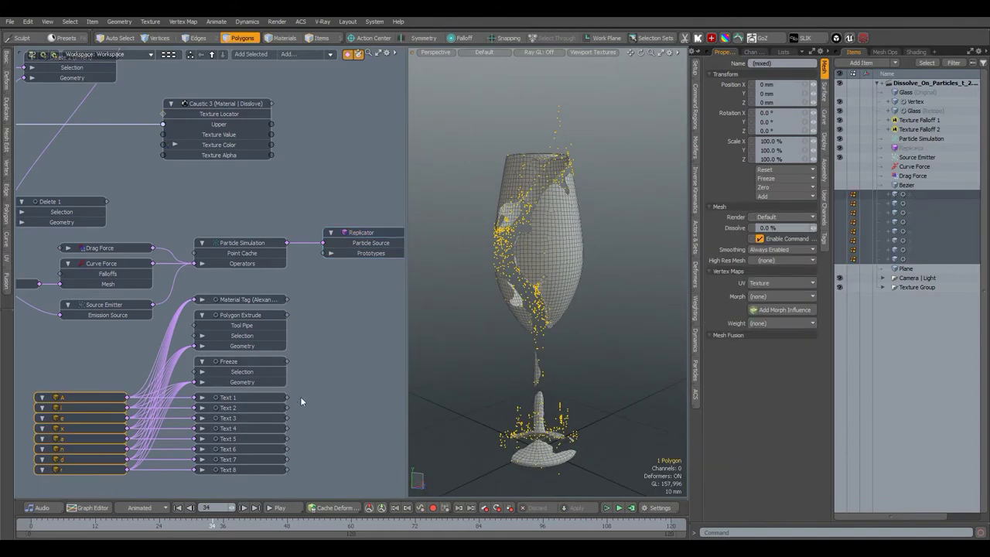
drag(302, 401, 226, 476)
click(307, 54)
text(t)
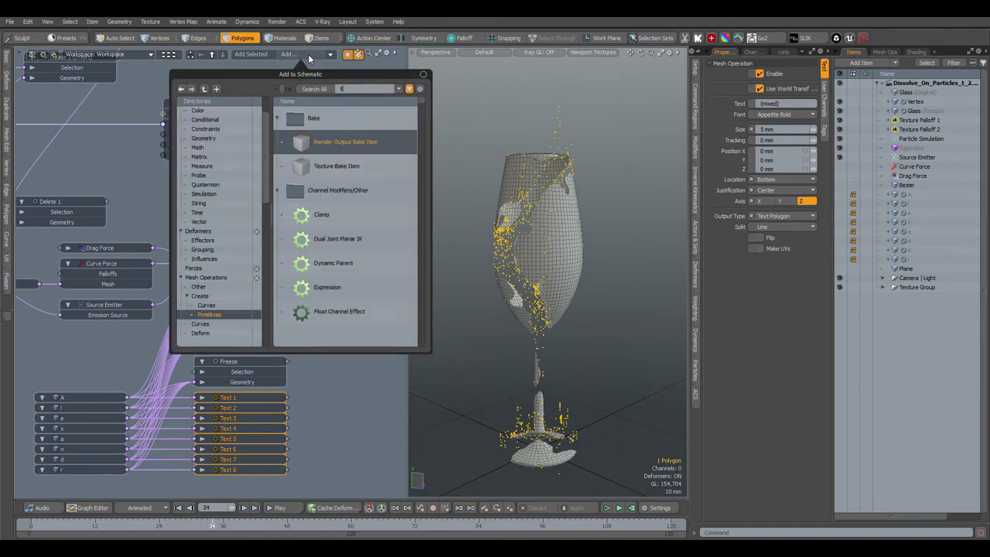
text(ext)
double_click(319, 192)
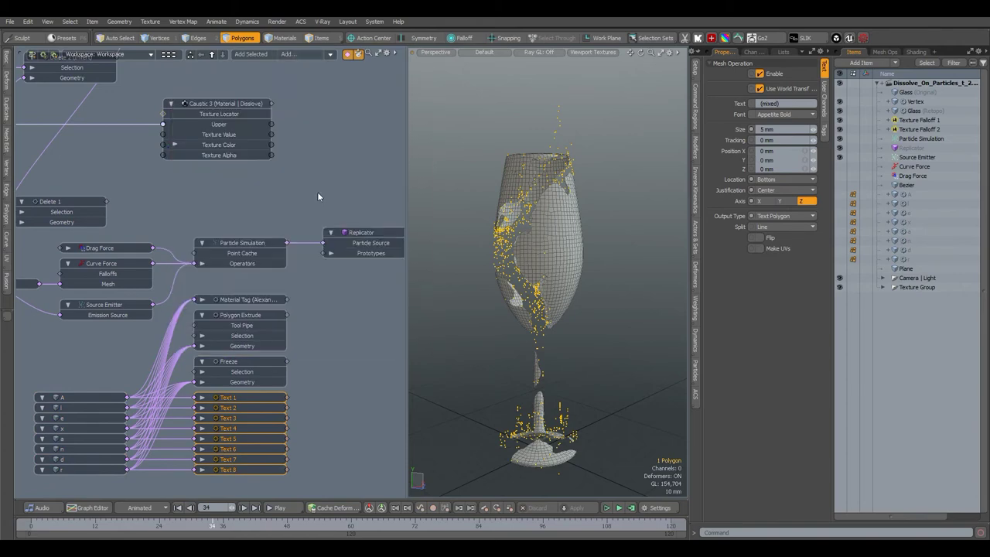
- Check the font choices of the eight Text operations, keeping Appetite Bold
click(767, 114)
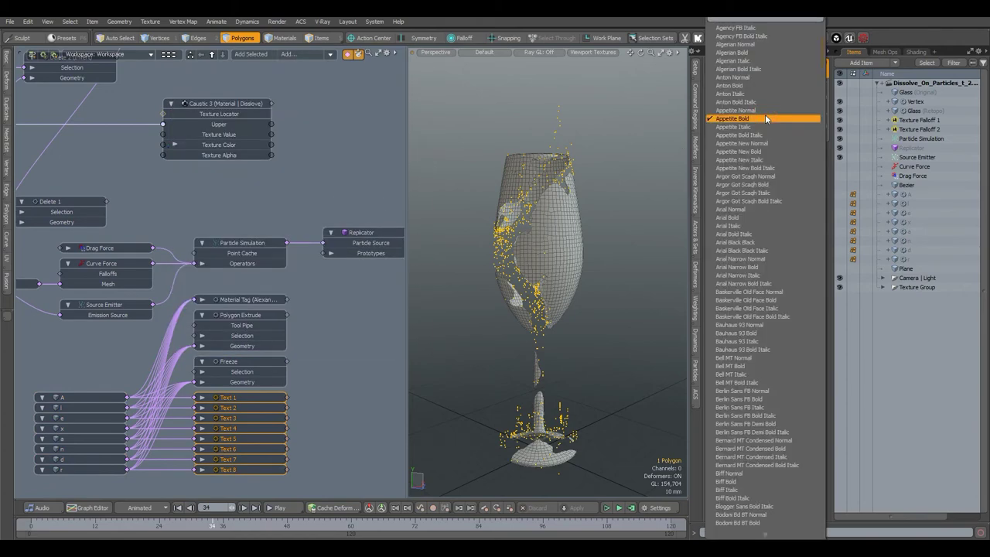
click(765, 119)
click(770, 179)
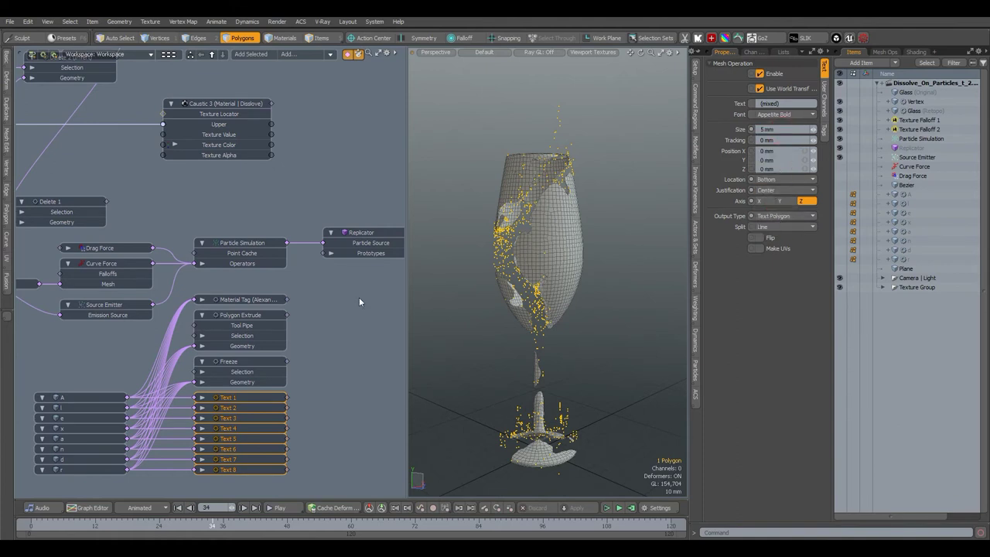
- Connect all eight letter meshes to the Prototypes input of the Replicator
drag(101, 371, 71, 479)
shift+drag(128, 407, 330, 253)
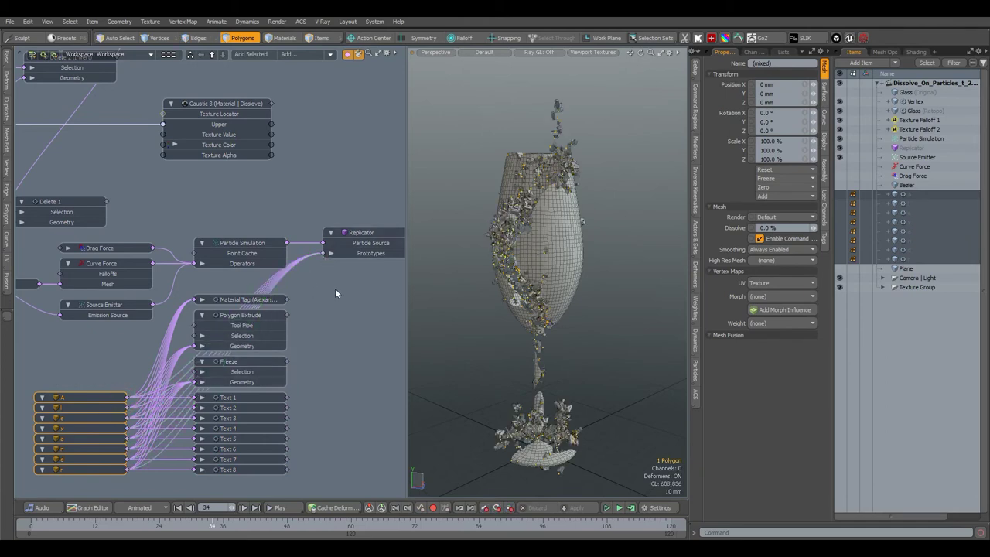
- Try resetting the Replicator's random offset, twist and scale variation to zero, and undo the reset
click(360, 232)
scroll(562, 264, up, 5)
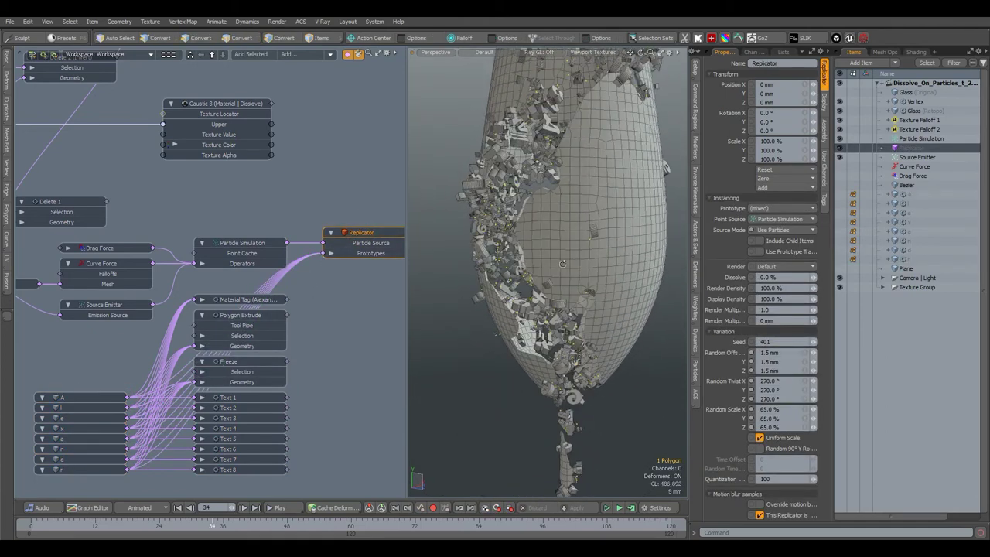
drag(728, 430, 733, 341)
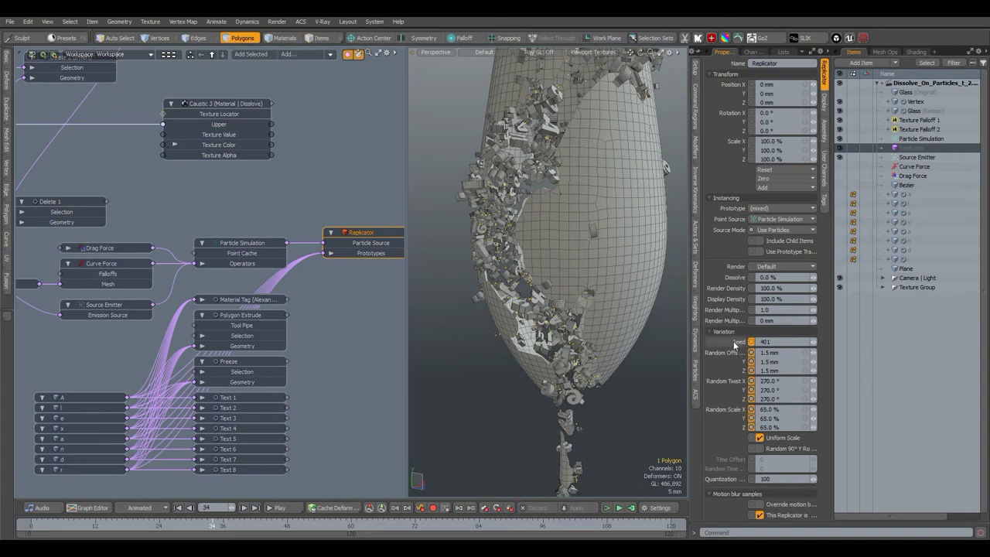
right_click(737, 430)
click(715, 231)
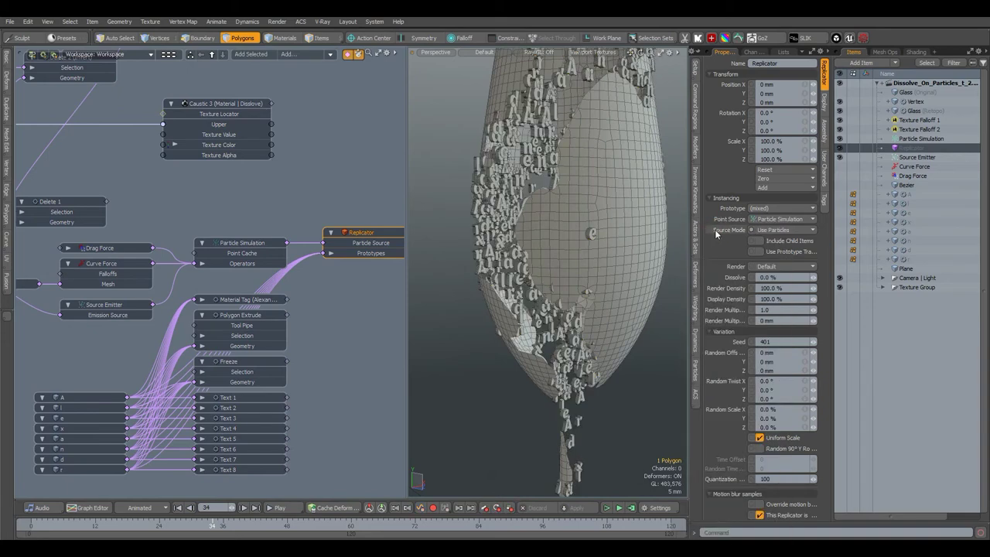
click(685, 292)
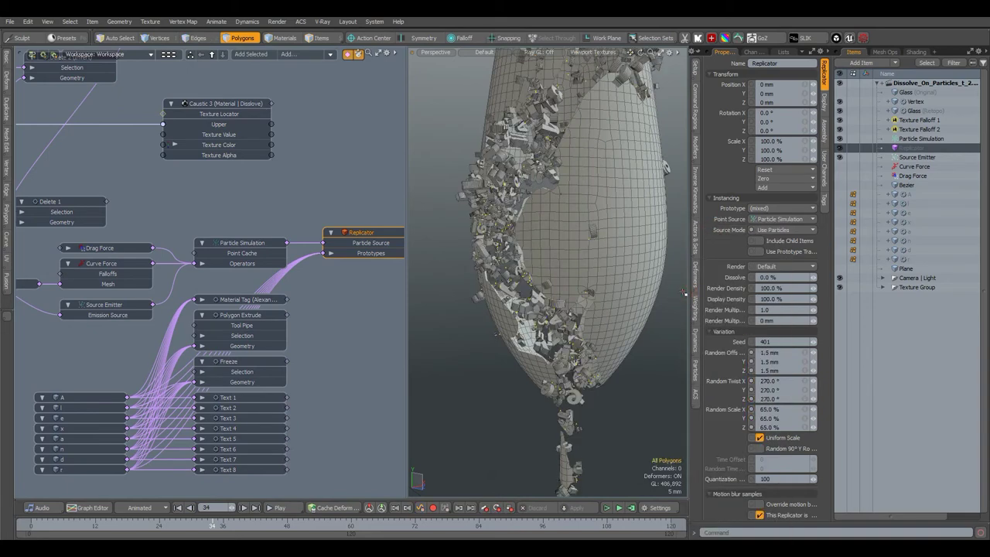
- Review the letters' Freeze operation and its Curve Refine angle setting
click(267, 361)
click(302, 56)
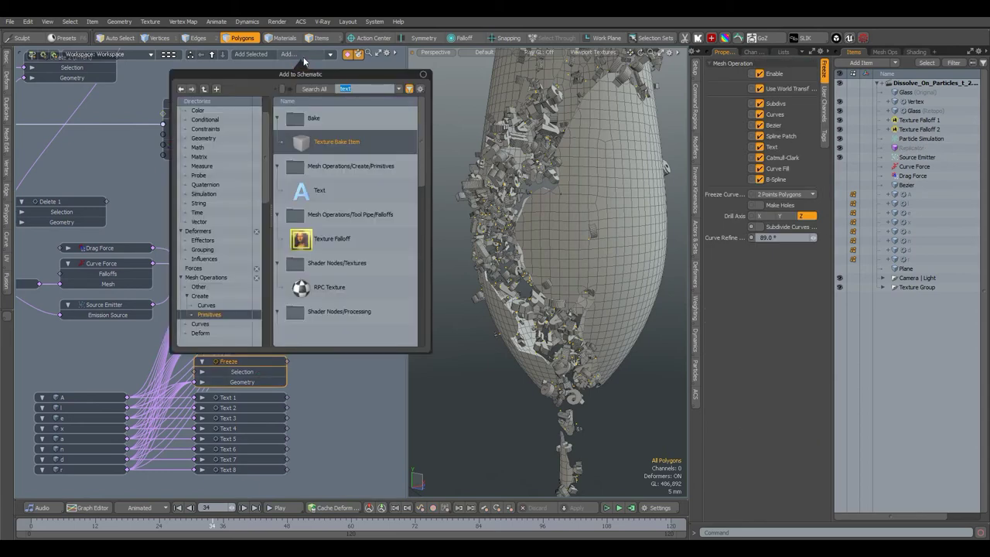
click(780, 240)
click(780, 239)
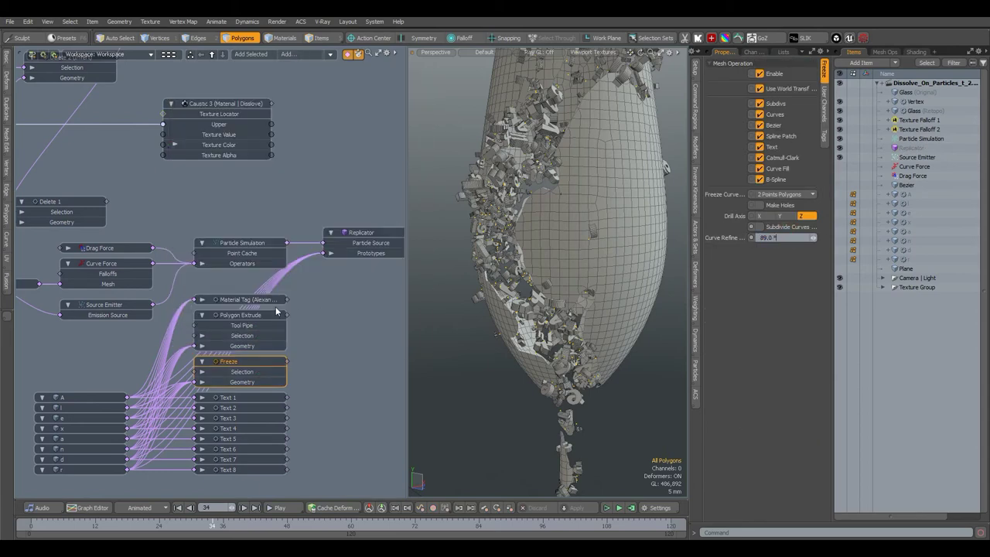
- Review the Polygon Extrude operation's Z extent, and look up Polygon Extrude among the addable schematic items
click(277, 312)
click(762, 123)
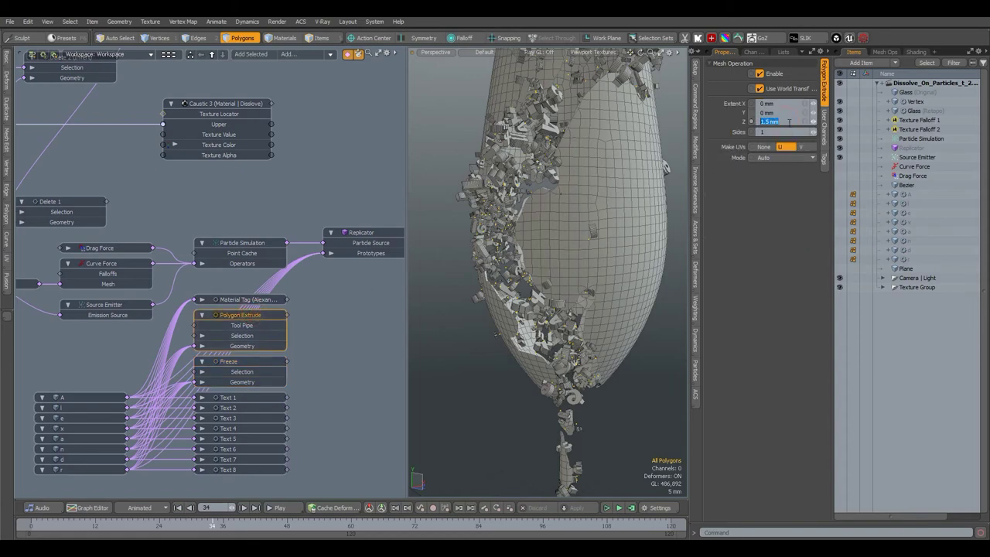
click(308, 54)
text(extr)
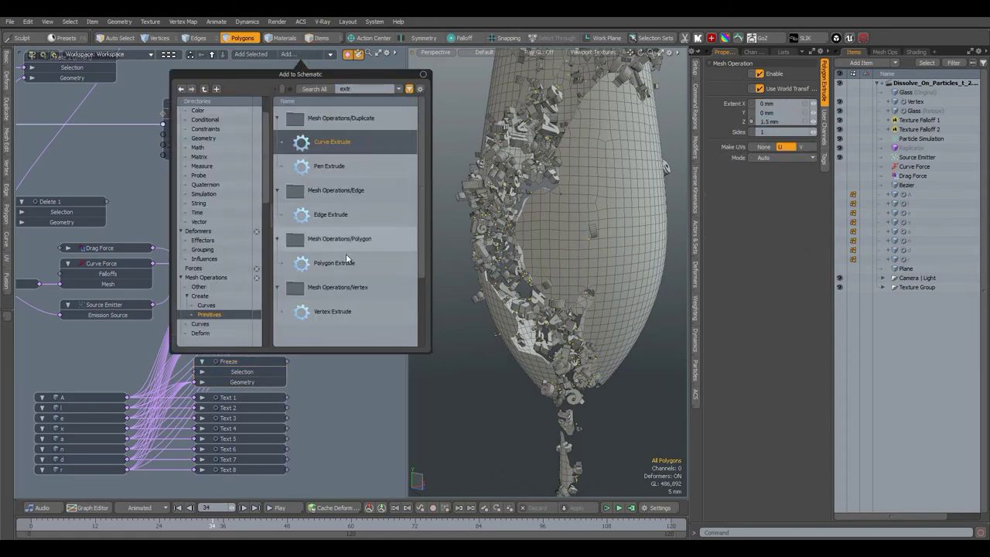
double_click(341, 262)
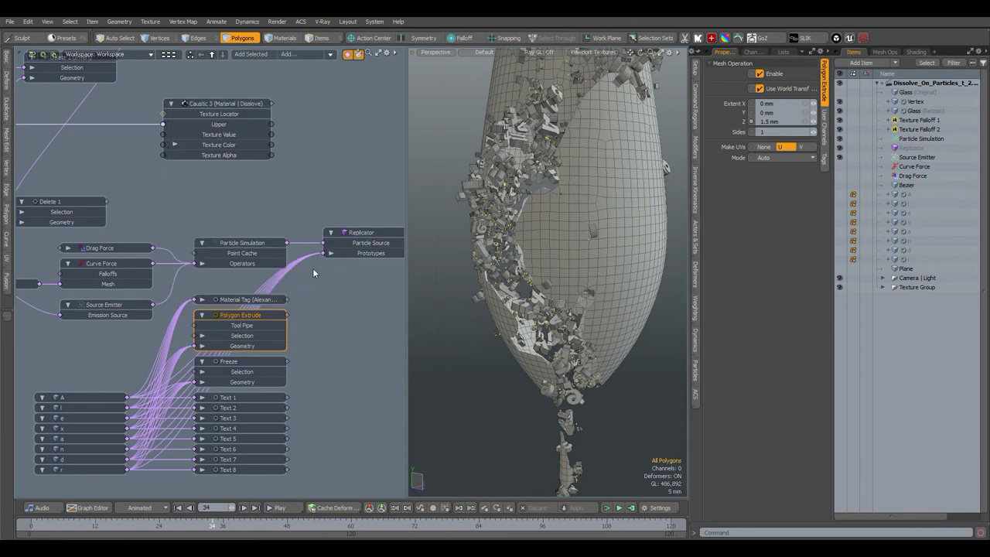
- Review the material name of the letters' Material Tag operation, and look up Material Tag among the addable schematic items
click(235, 299)
click(295, 56)
text(mater)
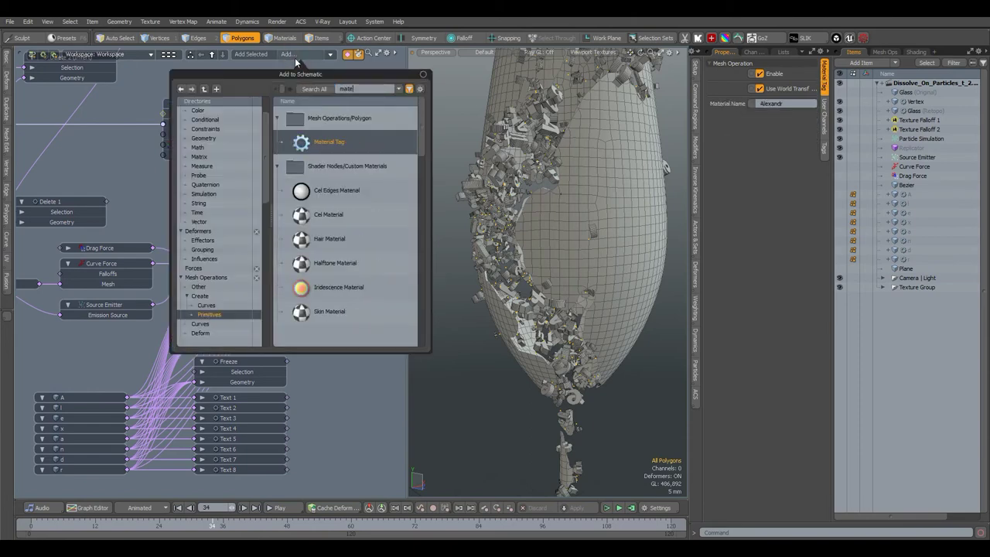
double_click(319, 145)
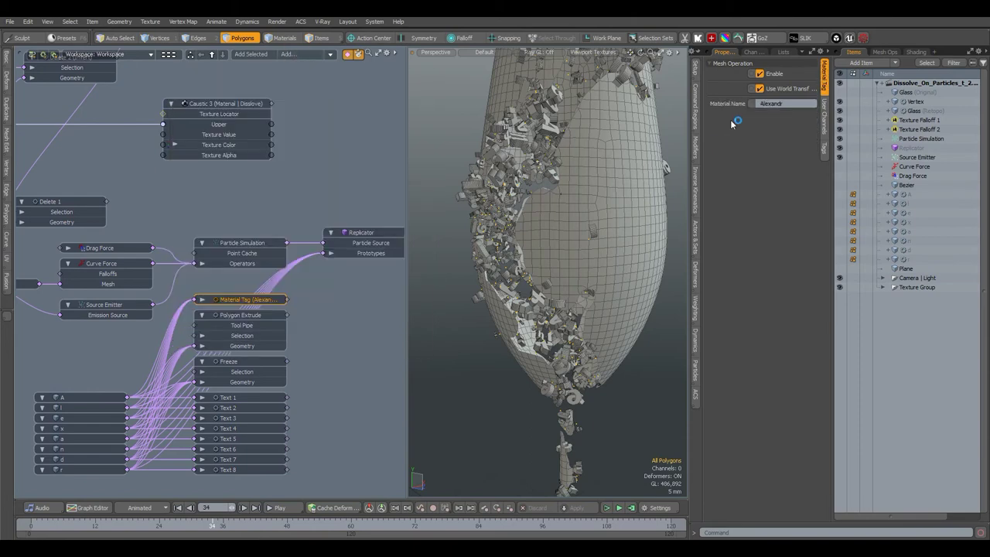
- Examine the letters' material group and its polygon tag settings in the Shader Tree
click(916, 52)
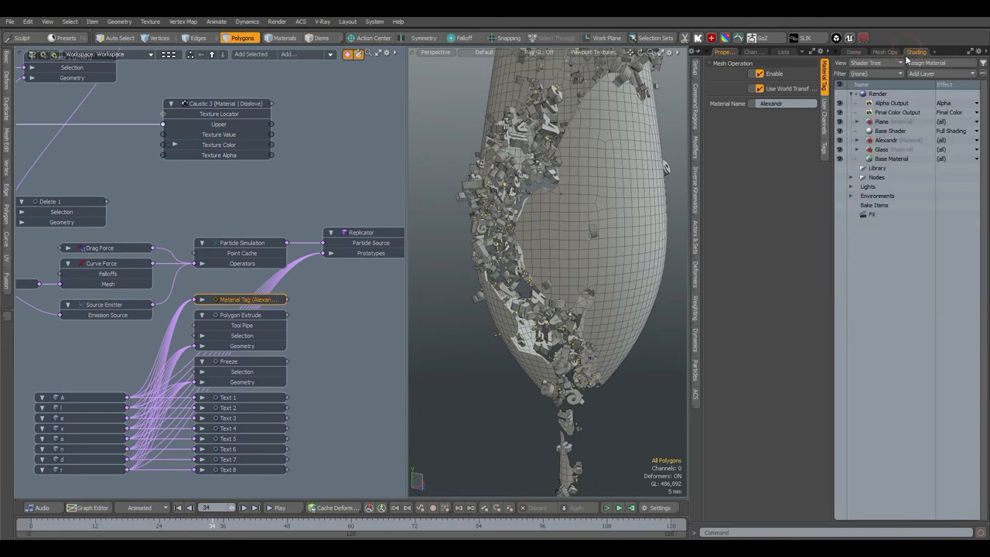
click(881, 140)
click(853, 53)
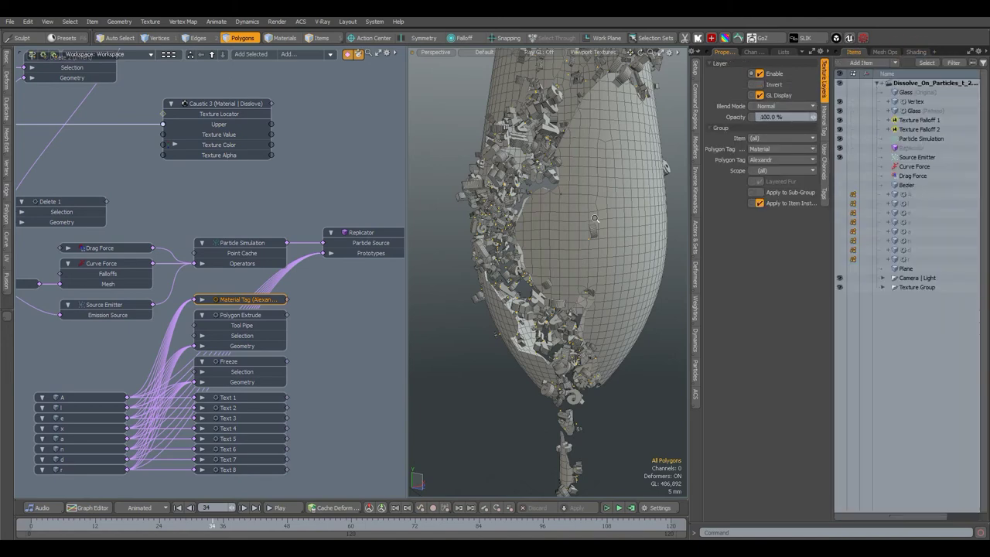
- Play the full dissolve simulation with the whole glass in view
scroll(570, 239, down, 4)
click(619, 507)
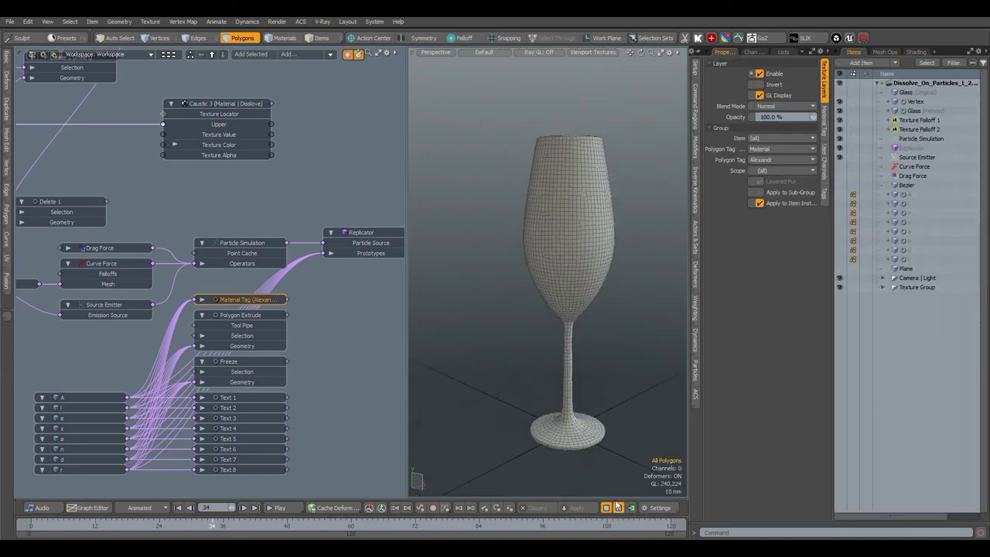
click(578, 437)
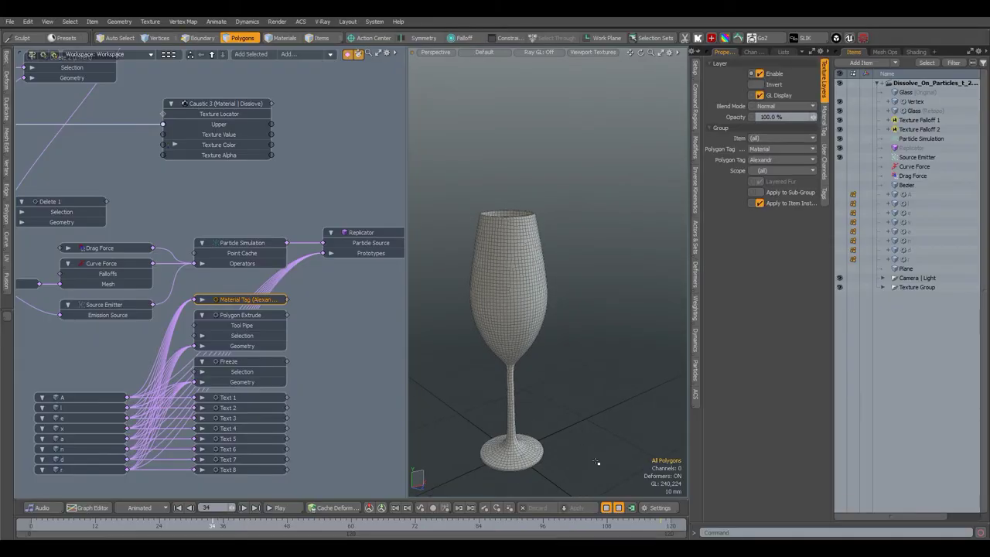
- Inspect the Glass material's Caustic 3 stencil and the link driving its Upper Clip from Caustic 1
click(914, 52)
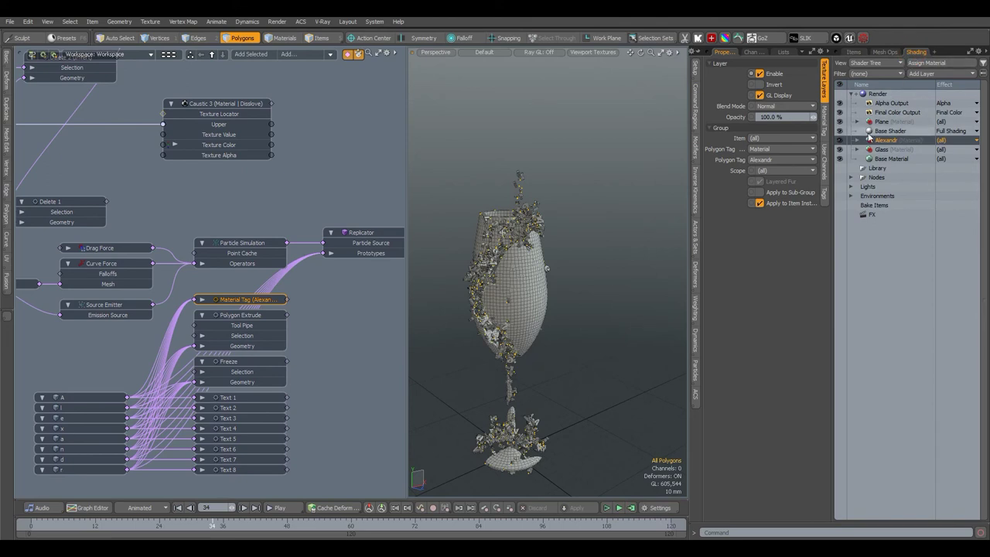
click(857, 149)
click(891, 158)
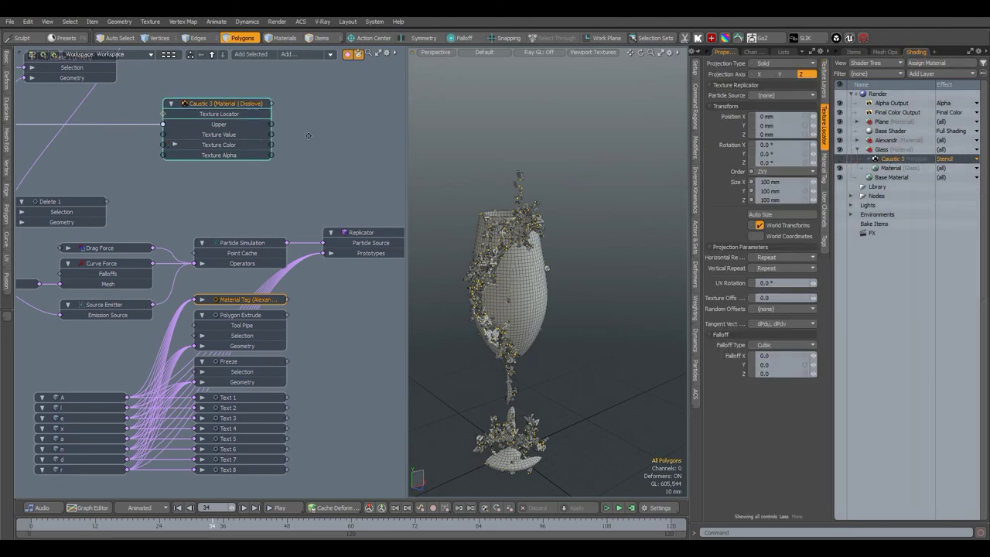
middle_drag(308, 135, 447, 220)
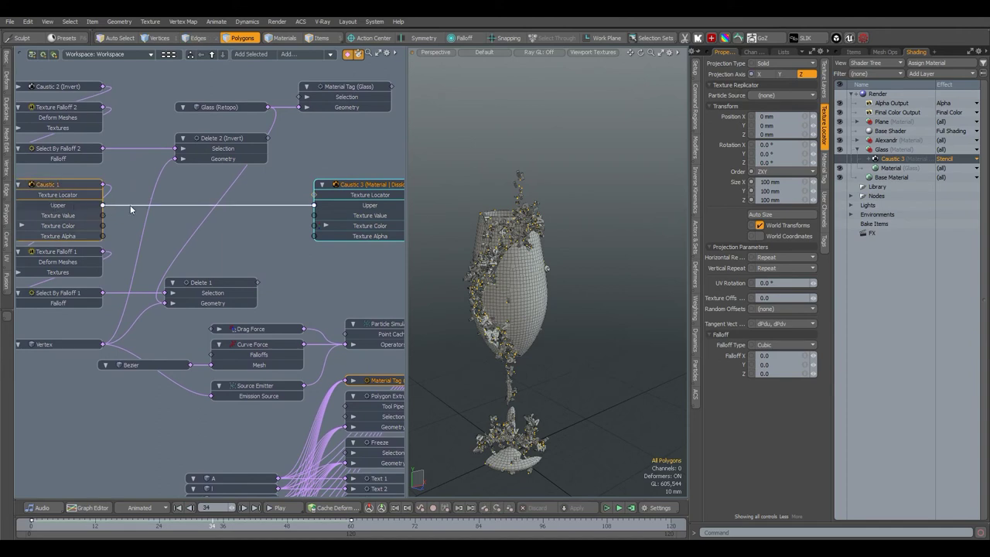
click(175, 206)
click(353, 192)
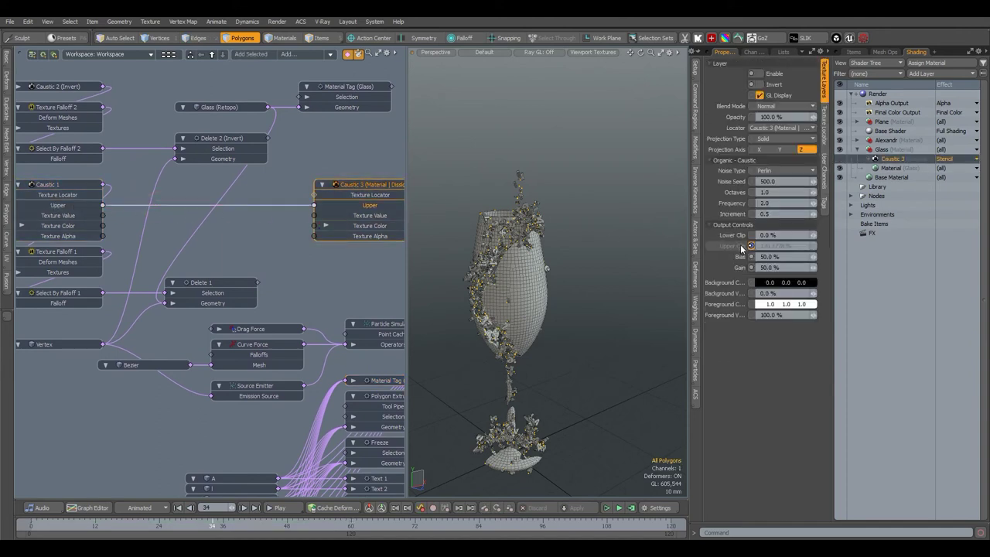
- Hide the Glass (Retopo) mesh, show the original Glass, and open the render preview with the Caustic 3 stencil disabled
click(852, 52)
click(840, 111)
click(839, 93)
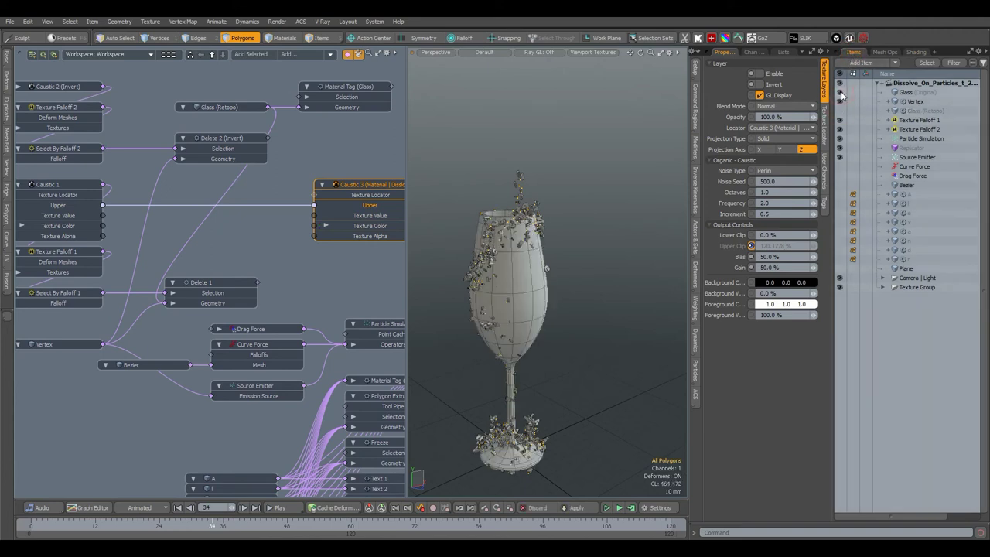
click(915, 52)
scroll(579, 239, up, 3)
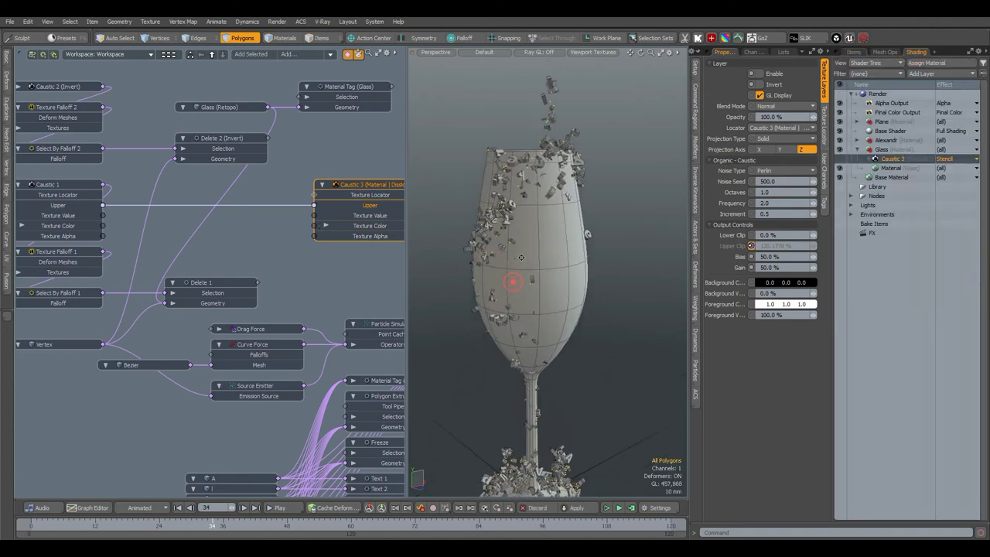
key(F8)
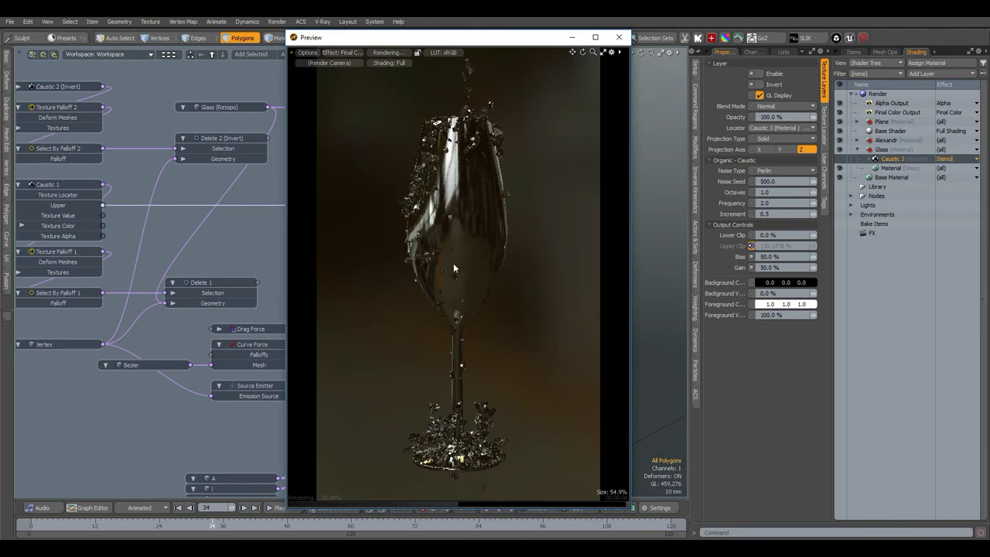
- Preview the original Glass with the Caustic 3 stencil enabled and the Replicator hidden, and disable the stencil before closing the preview
click(759, 73)
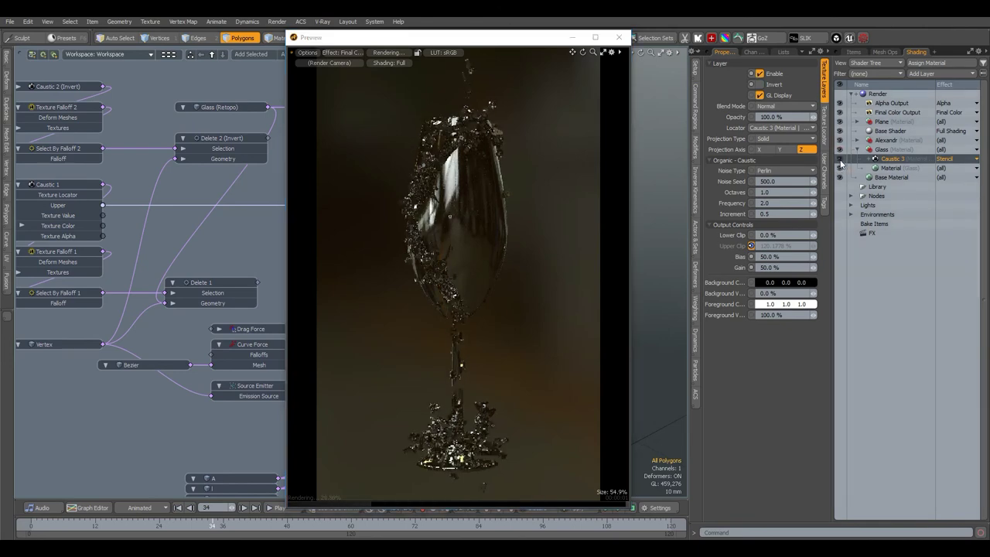
click(853, 52)
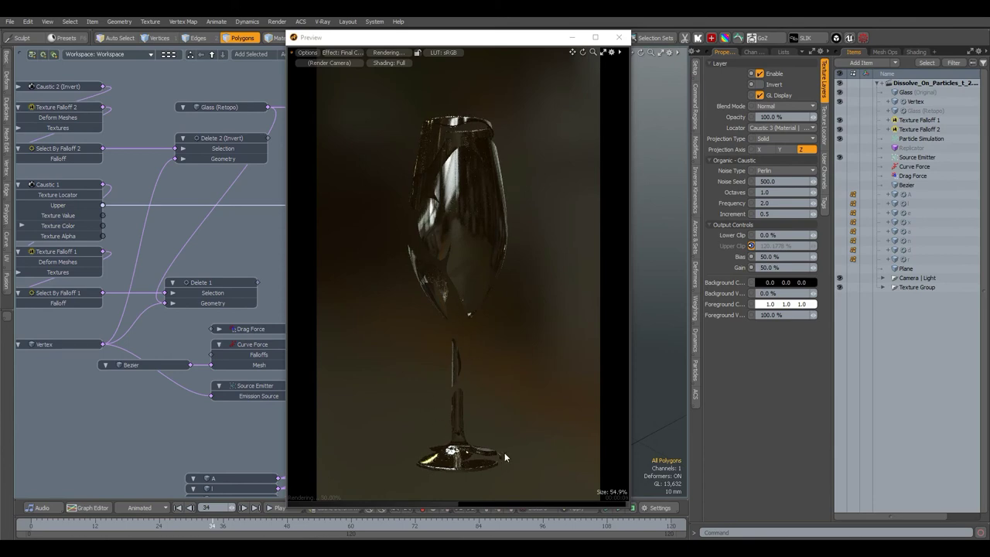
click(917, 52)
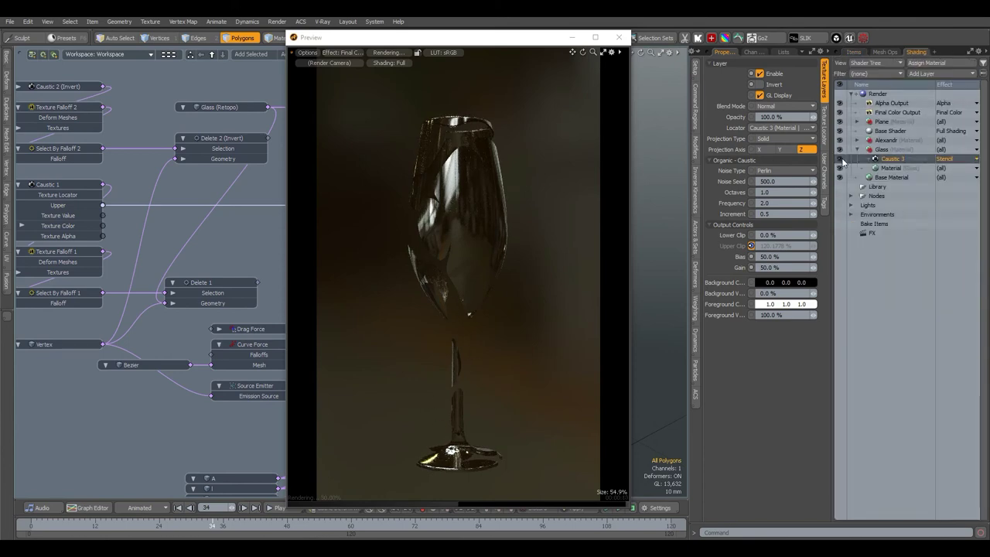
click(841, 159)
click(618, 37)
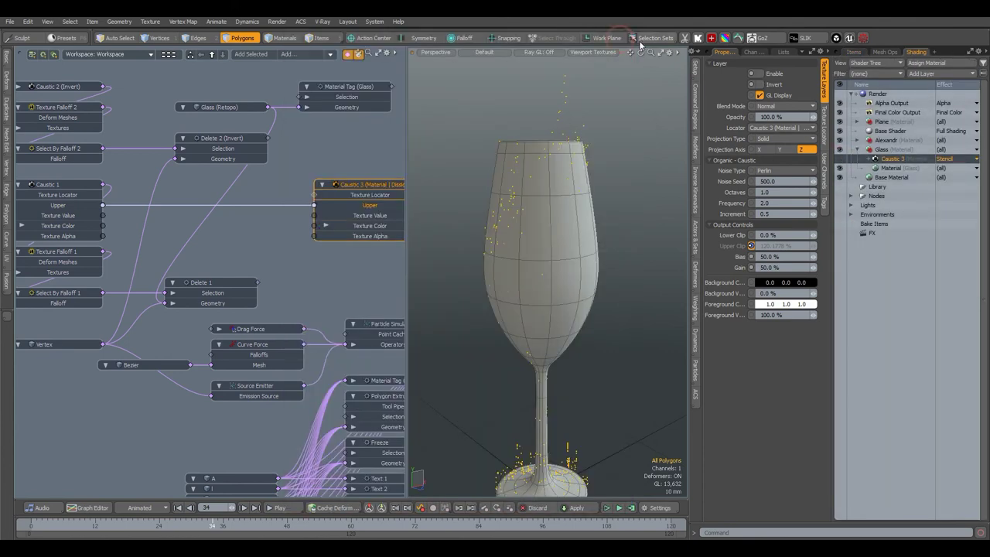
- Hide the original Glass and make the Glass (Retopo) mesh and the Replicator visible
click(854, 52)
click(841, 93)
click(841, 111)
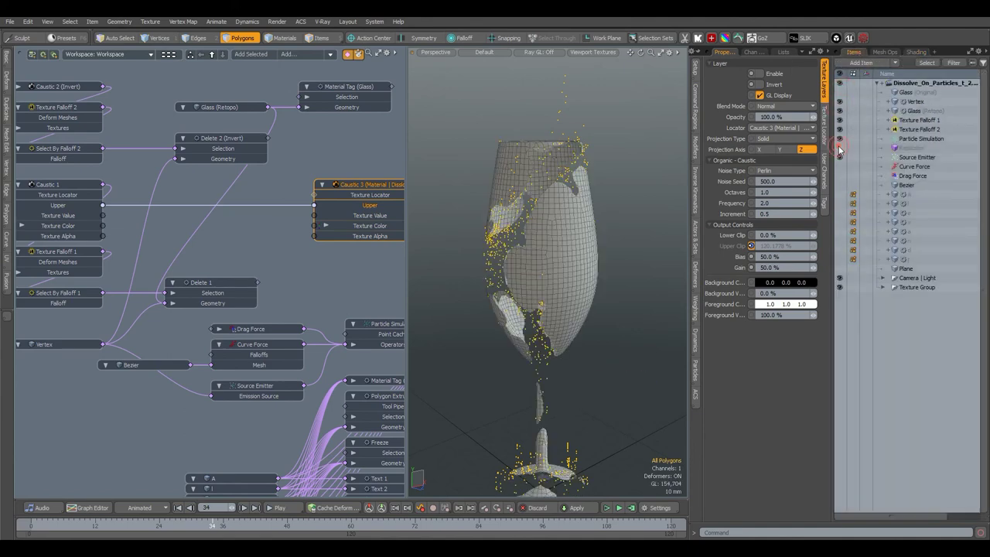
click(839, 148)
middle_drag(559, 260, 534, 252)
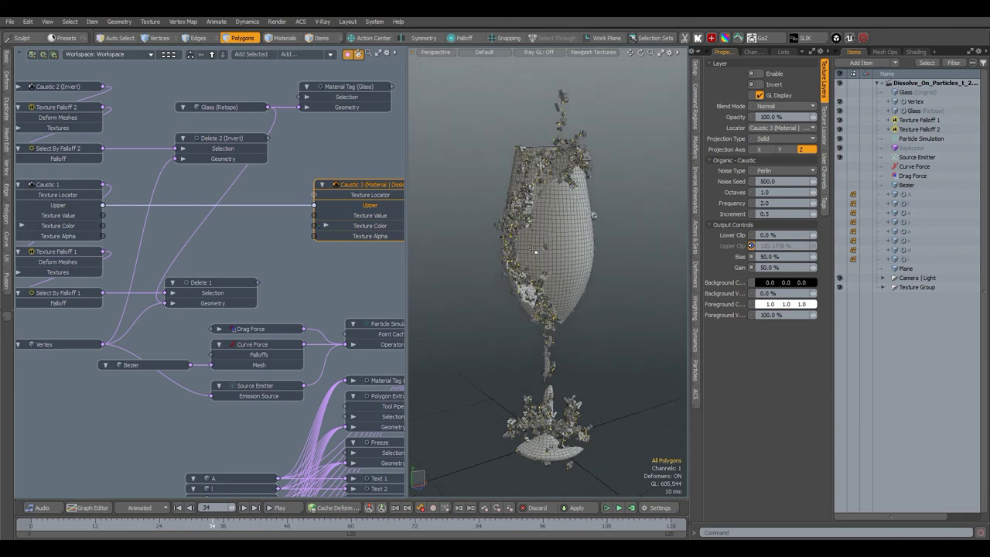
- Make the Plane visible and start a render preview of the dissolving retopologized glass with its letters
key(F8)
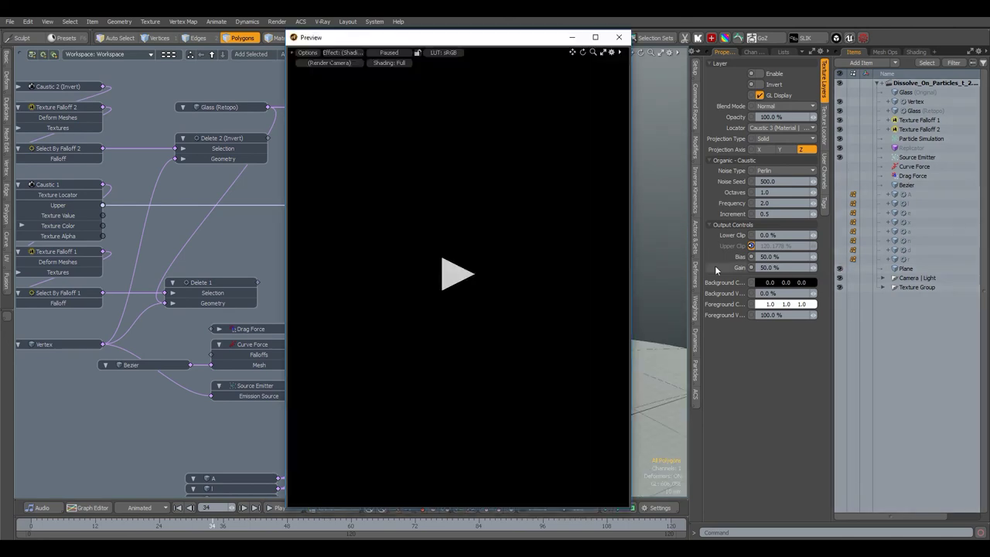
click(459, 272)
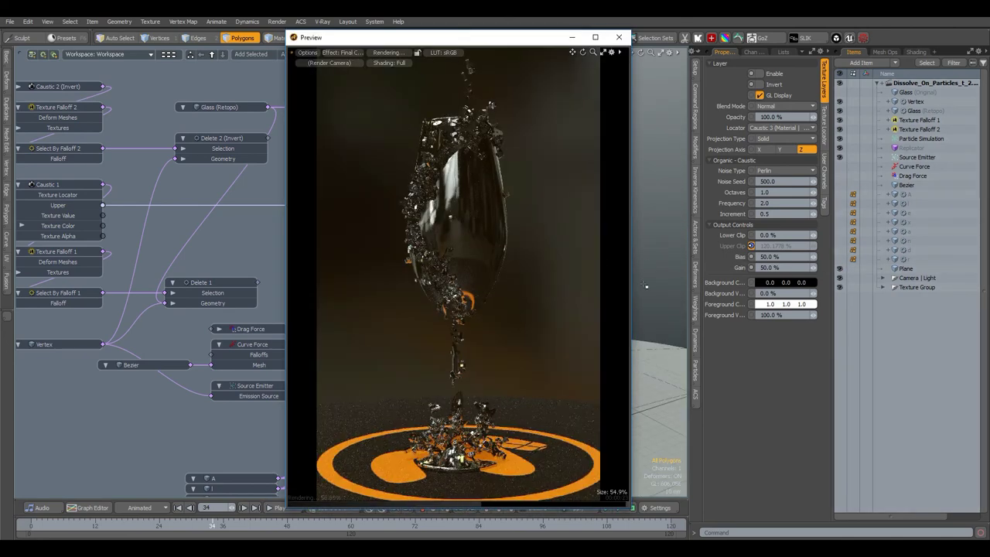